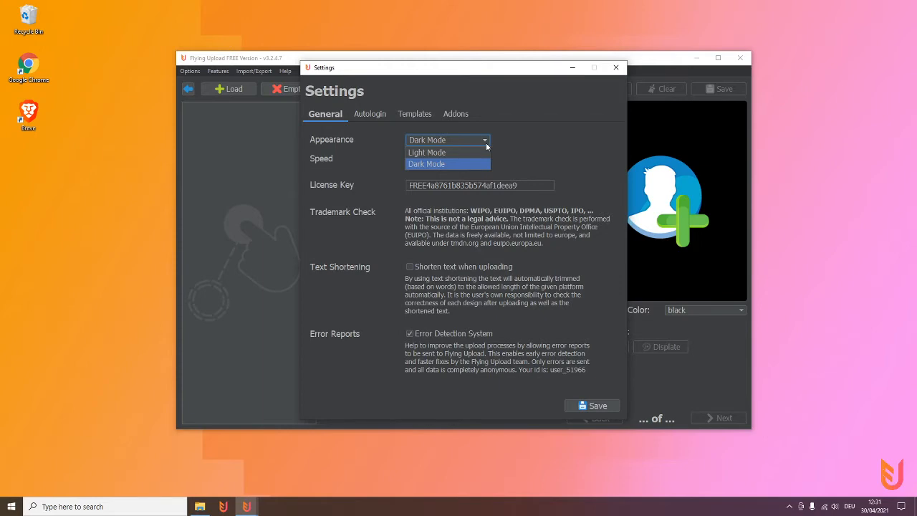
- Try the Light Mode appearance, switch back to Dark Mode and save the settings
left_click(458, 152)
left_click(459, 140)
left_click(458, 163)
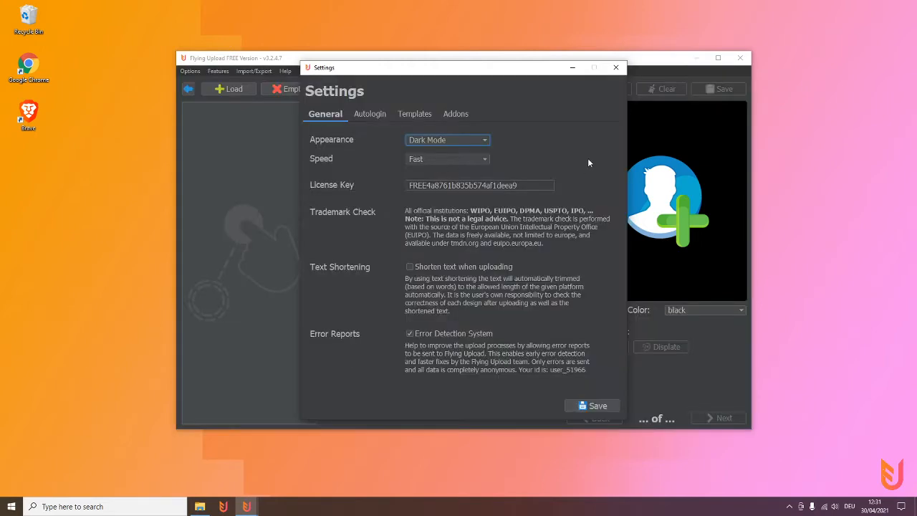
left_click(596, 406)
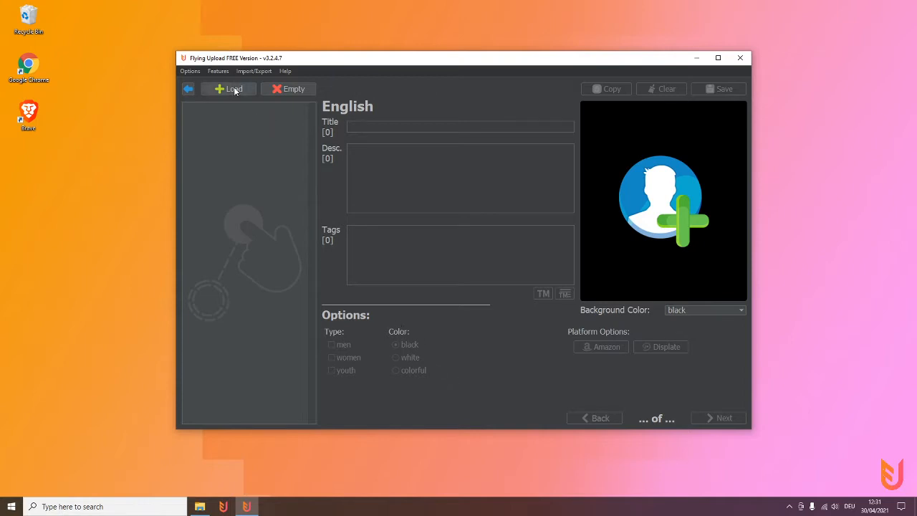
- Add the 11575-BOTTLEGARDENTshirt and 11663-GardeningTshirt PNG files from the Designs folder to the design list
left_click(198, 507)
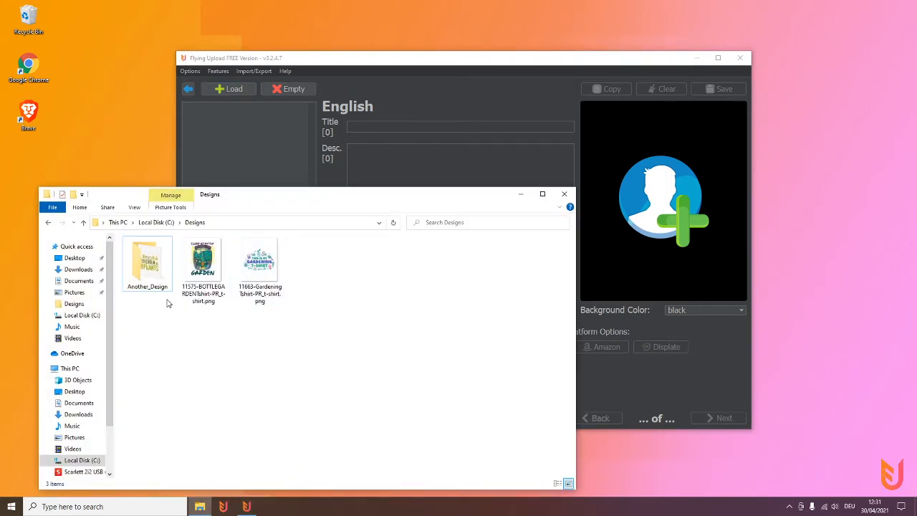
left_click_drag(314, 324, 179, 237)
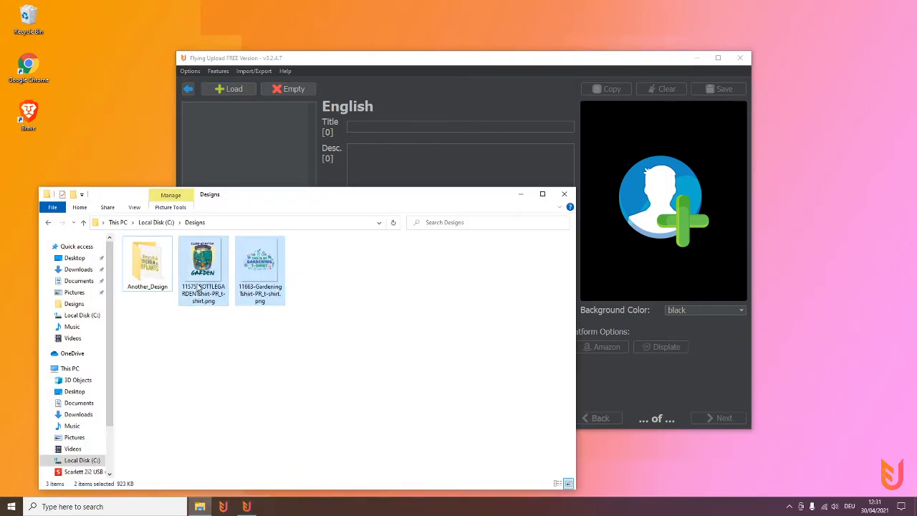
left_click_drag(200, 285, 252, 144)
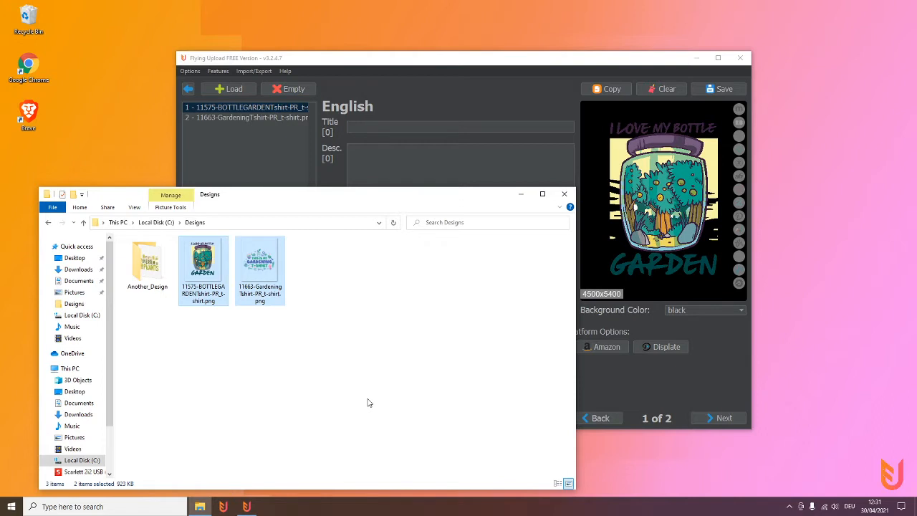
- Add 4805-PlantsLoveTshirt-PR_t-shirt.png from the Another_Design subfolder to the design list and minimize the file window
left_click(146, 261)
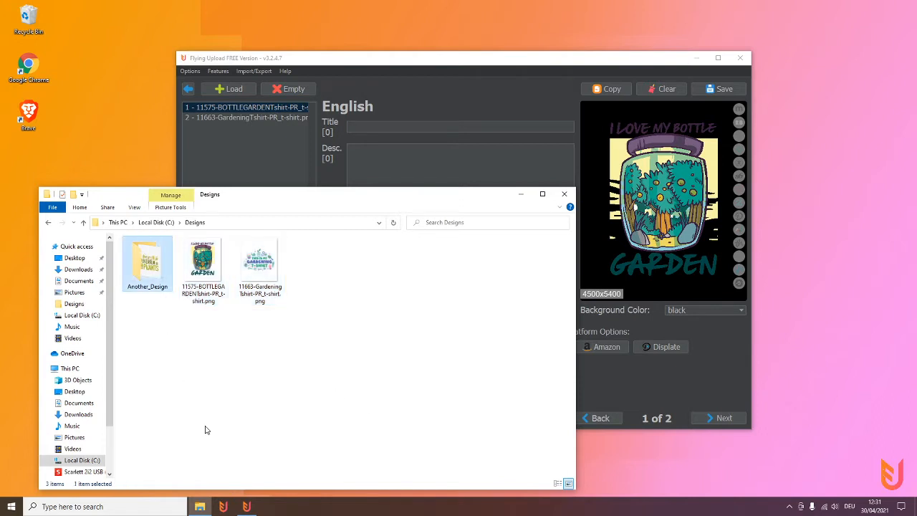
double_click(152, 283)
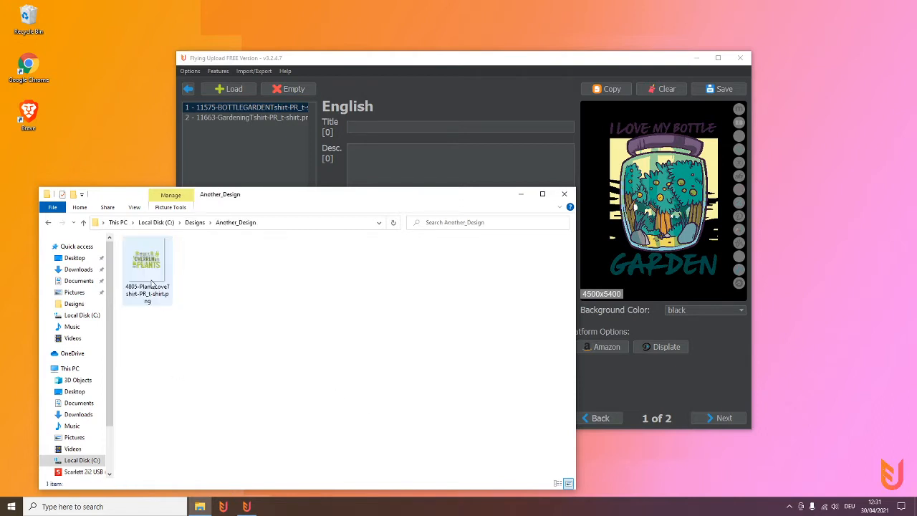
left_click(195, 222)
left_click_drag(156, 259, 240, 159)
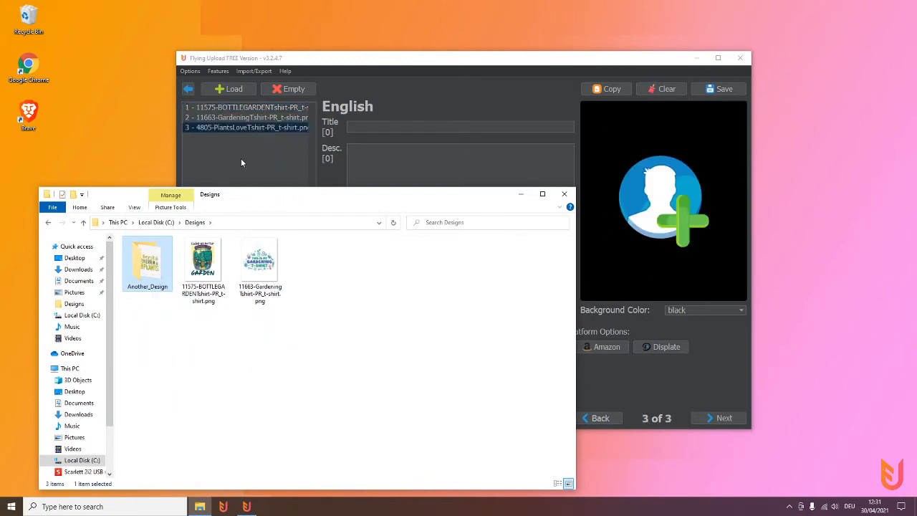
left_click(521, 193)
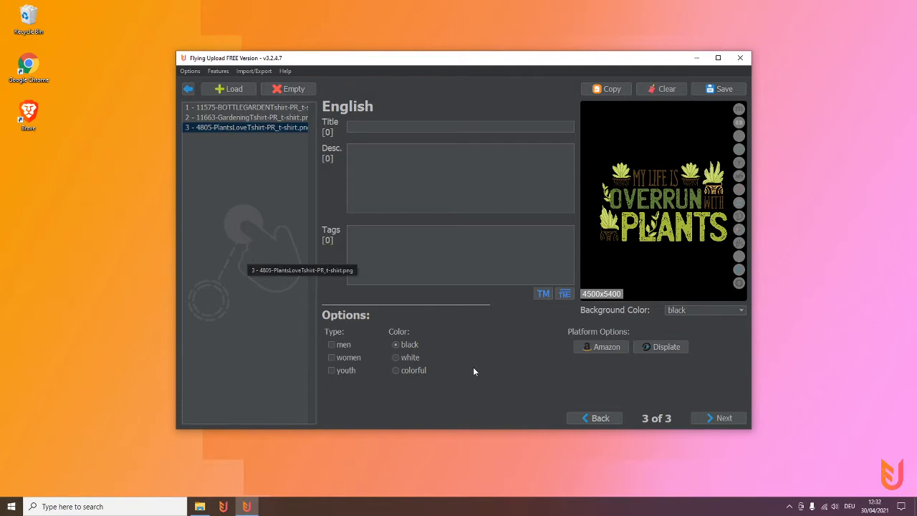
- Give the bottle garden design the title "I love my bottle garden" and the description "For alle gardeners."
left_click(247, 104)
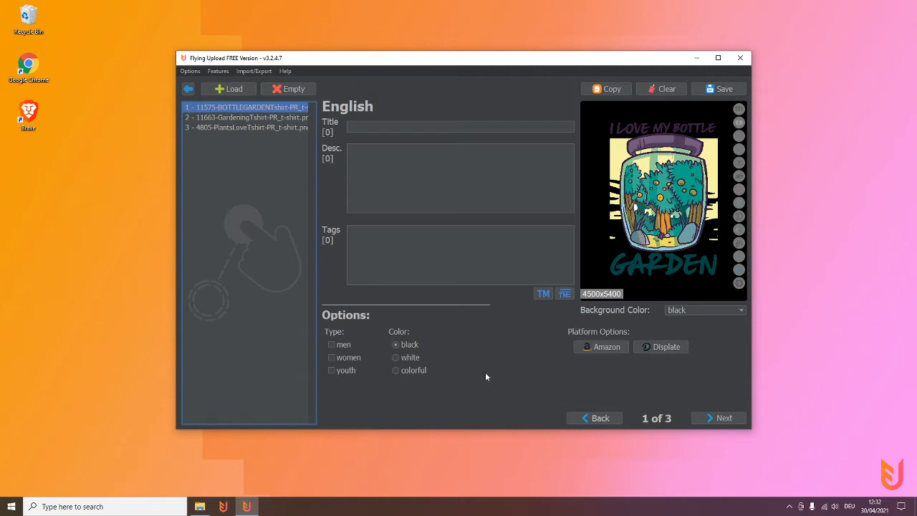
left_click(399, 126)
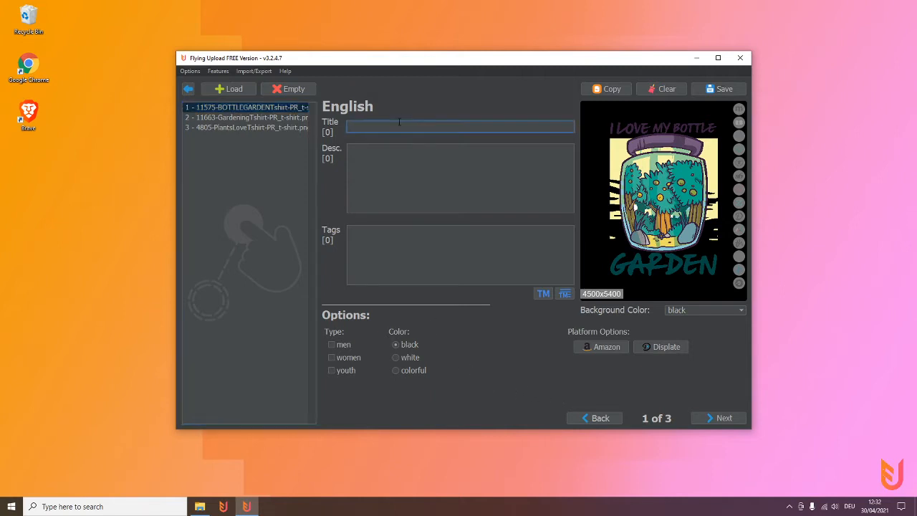
type("I love my bottle garden")
key("Tab")
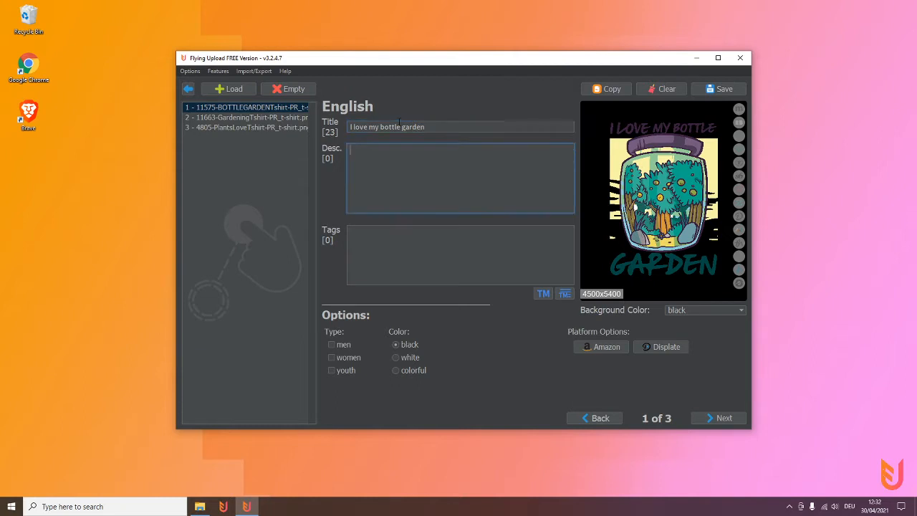
type("For alle gardeners.")
- Enter the tags garden, gardener, plant, outdoor, hobby, bottle, passion and funny saying for the bottle garden design
key("Tab")
type("garden,")
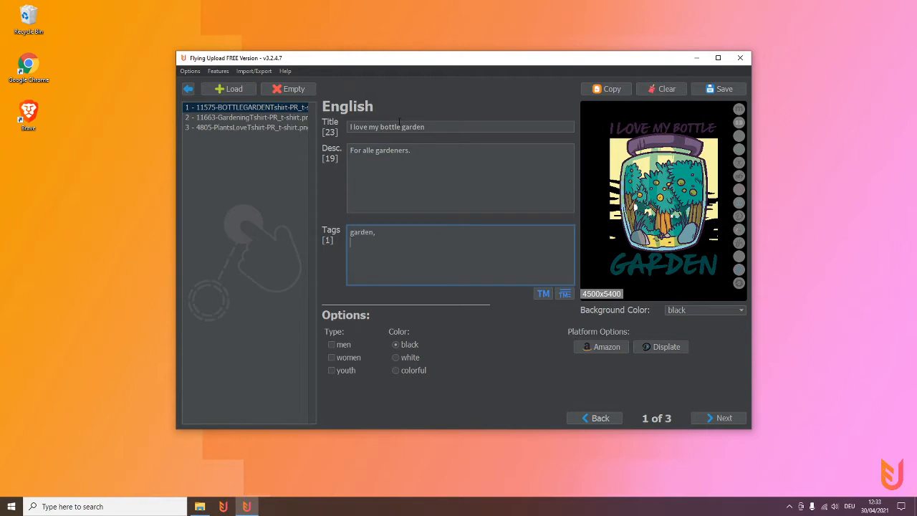
key("Return")
type("gardener,")
key("Return")
type("plant,")
key("Return")
type("outdoor,")
key("Return")
type("hobby,")
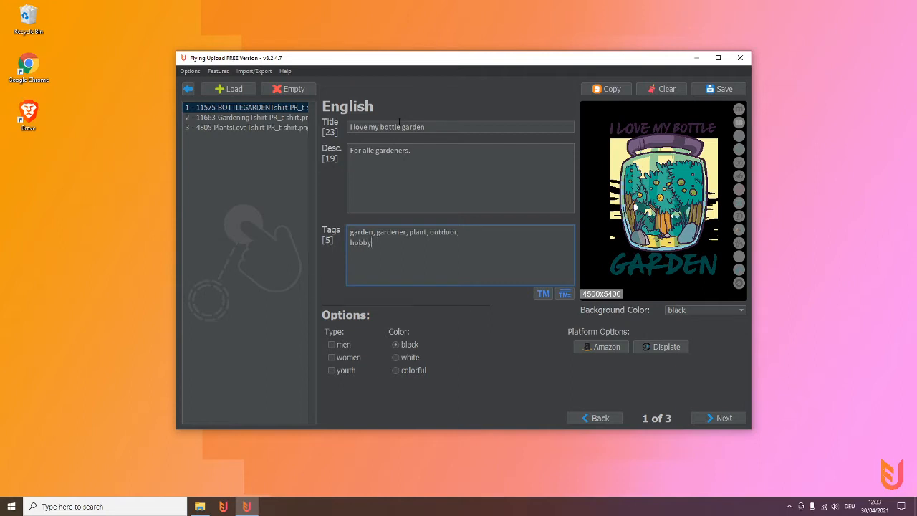
key("Return")
type("bottle,")
key("Return")
type("psas")
key("BackSpace")
key("BackSpace")
key("BackSpace")
type("assion,")
key("Return")
type("funny saying,")
key("Return")
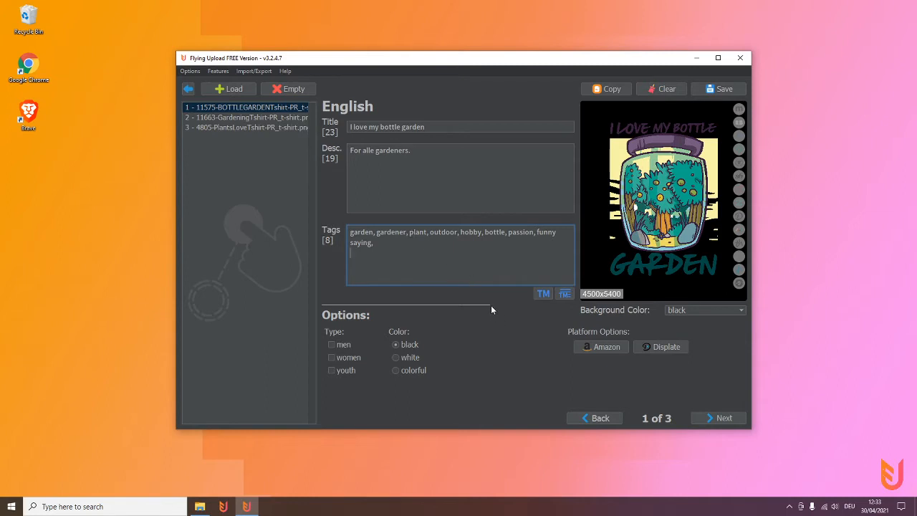
- Run the trademark check on the bottle garden texts and review the detailed trademark list
left_click(543, 294)
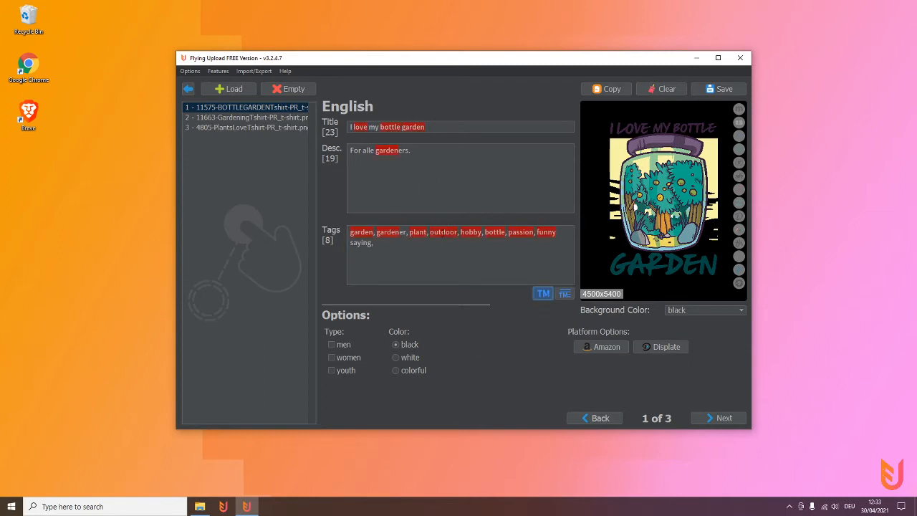
left_click(569, 295)
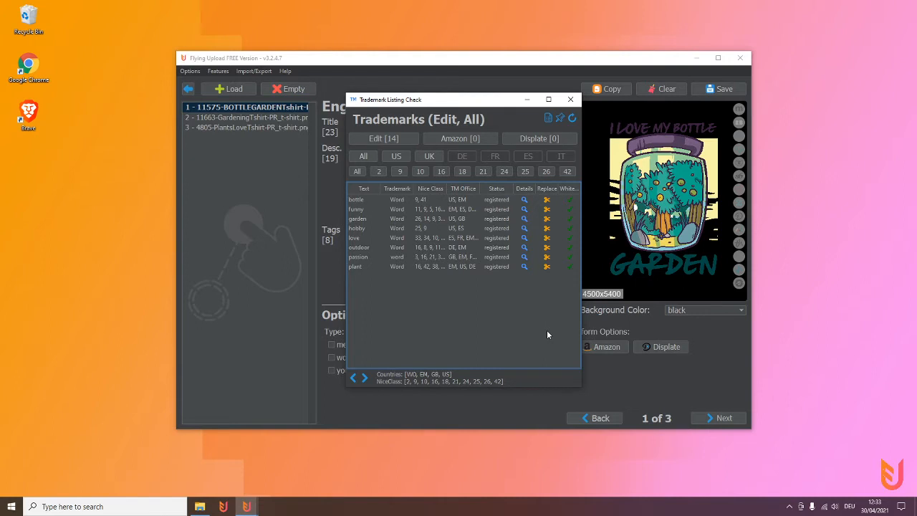
left_click(570, 100)
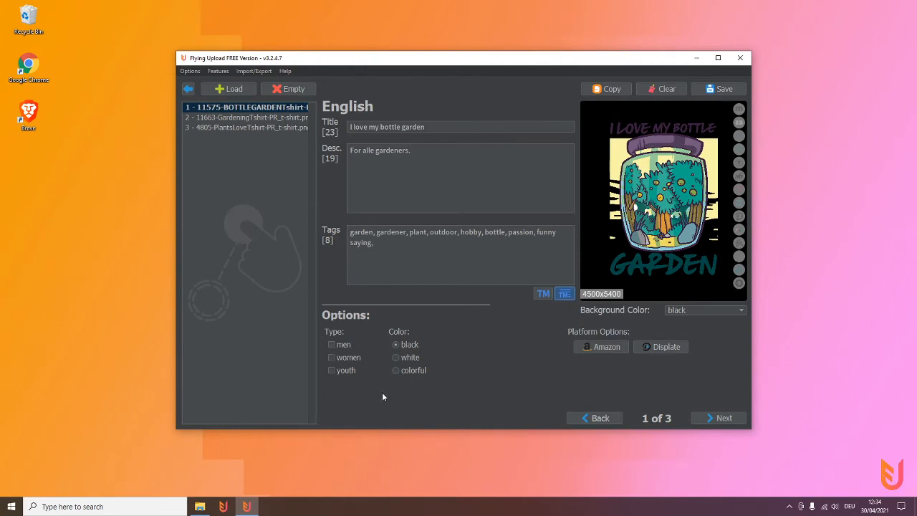
- Enable the men, women and youth types for the bottle garden design and set its color to white
left_click(342, 349)
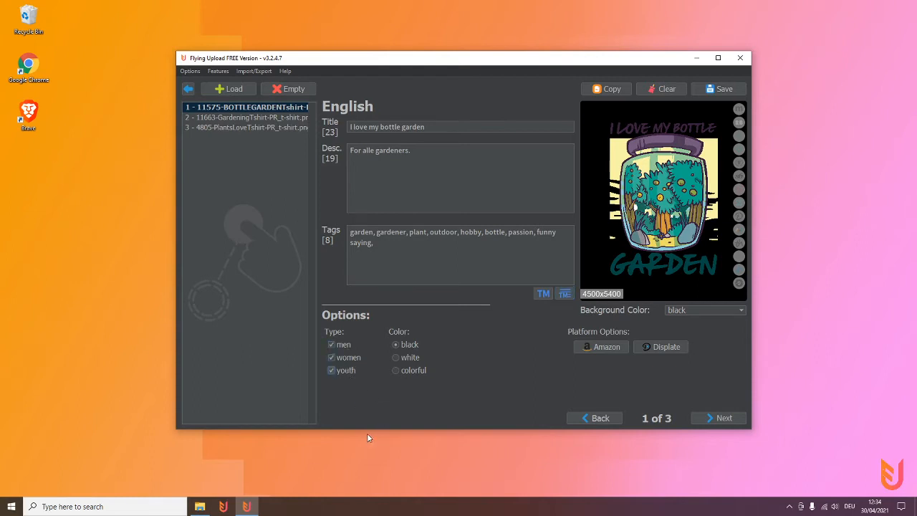
left_click(406, 357)
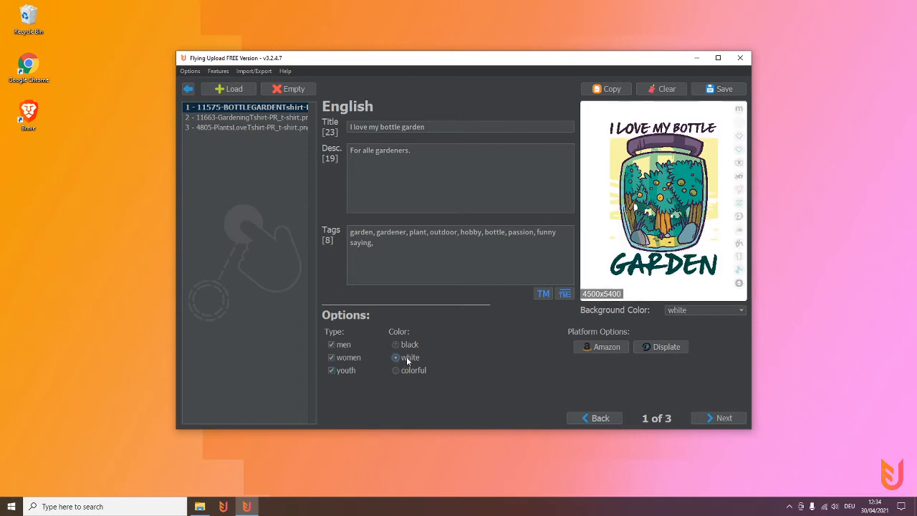
left_click(409, 346)
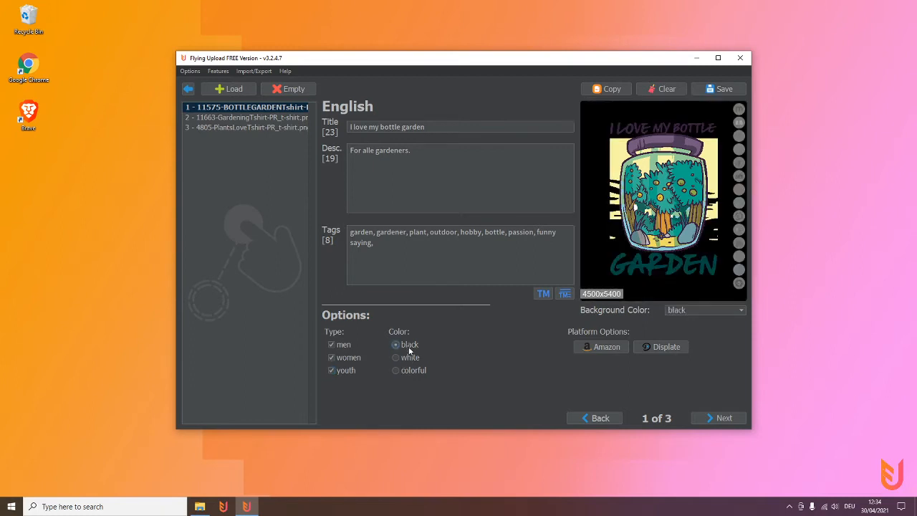
left_click(410, 357)
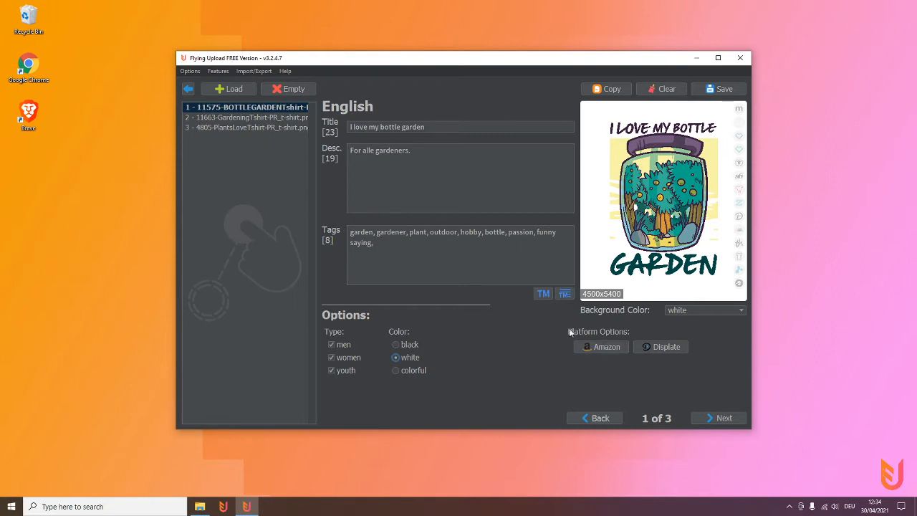
- Open the Amazon platform options for the 11663-GardeningTshirt design and enlarge their window
left_click(272, 117)
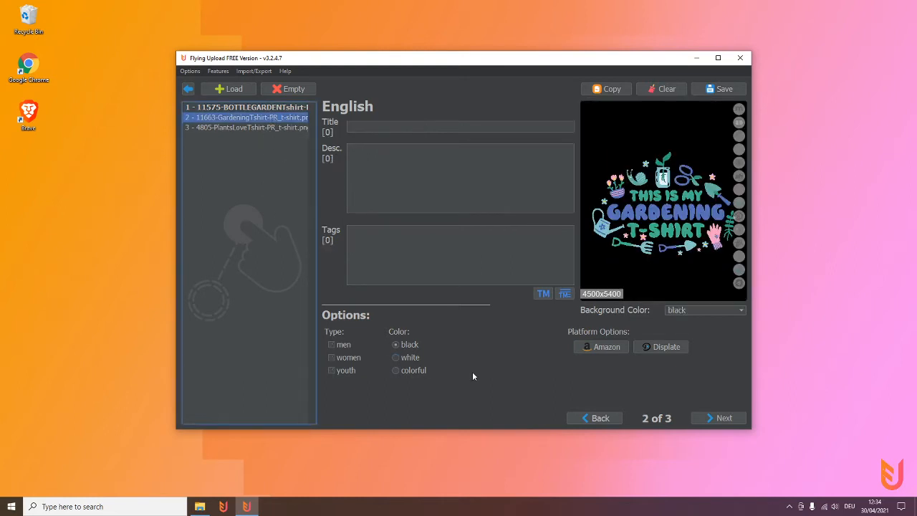
left_click(611, 347)
left_click_drag(436, 68, 338, 42)
left_click_drag(536, 402, 750, 466)
left_click_drag(475, 42, 471, 48)
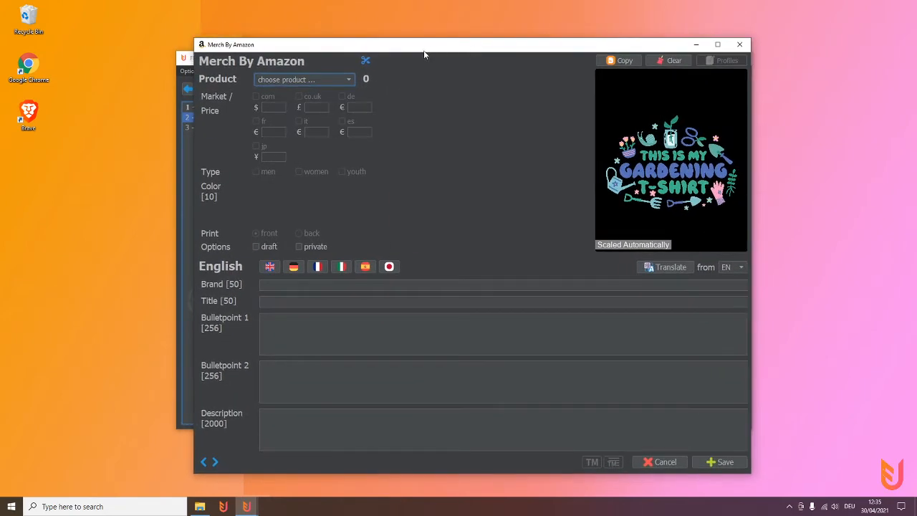
- Choose the Standard t-shirt product and enable the com market at a price of 13.95 dollars
left_click(350, 80)
left_click(295, 98)
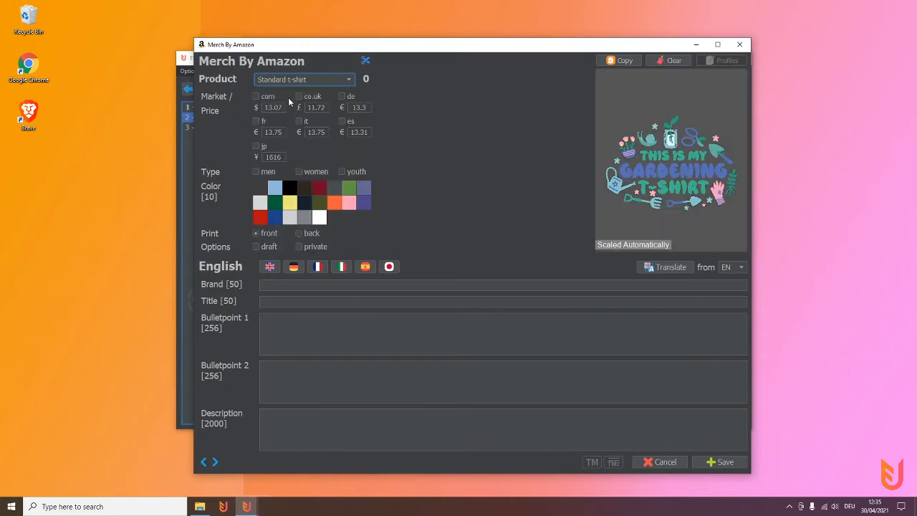
left_click(268, 97)
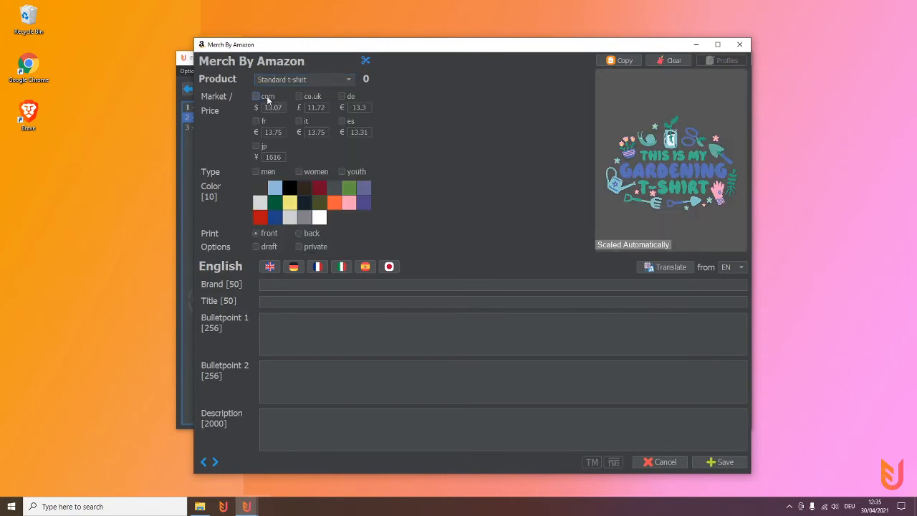
type("13.95")
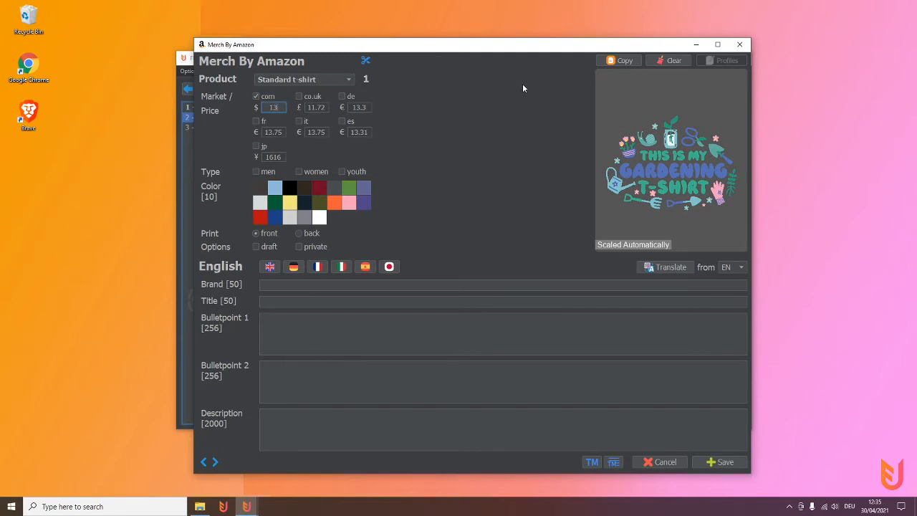
- Enable the men, women and youth types and select black, dark green and white as shirt colors
left_click(257, 172)
left_click(313, 175)
left_click(354, 173)
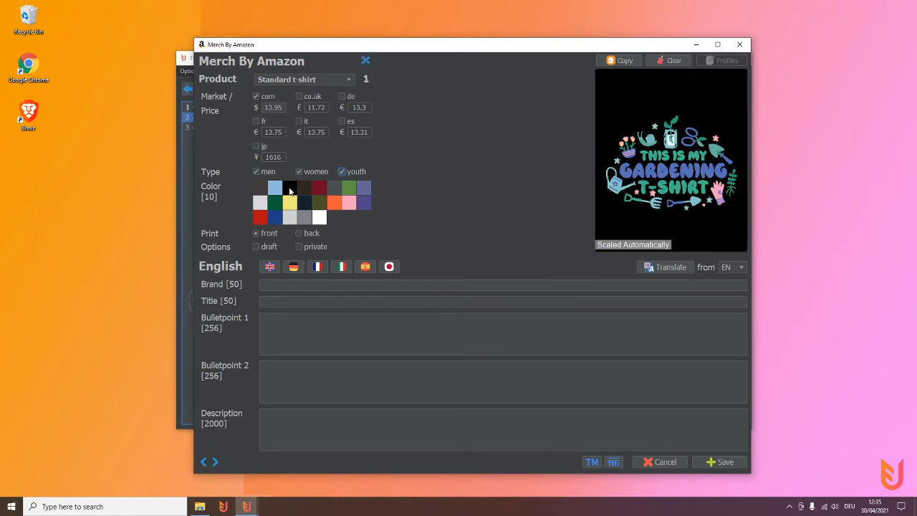
left_click(290, 189)
left_click(275, 203)
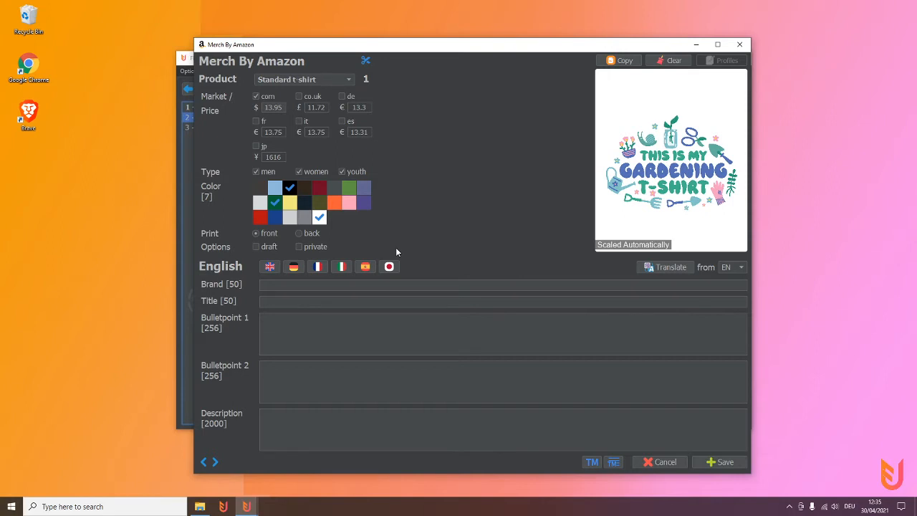
- Enter the English brand "Garden Gardener Plant" and the title "This is my Gardening T-Shirt"
left_click(269, 272)
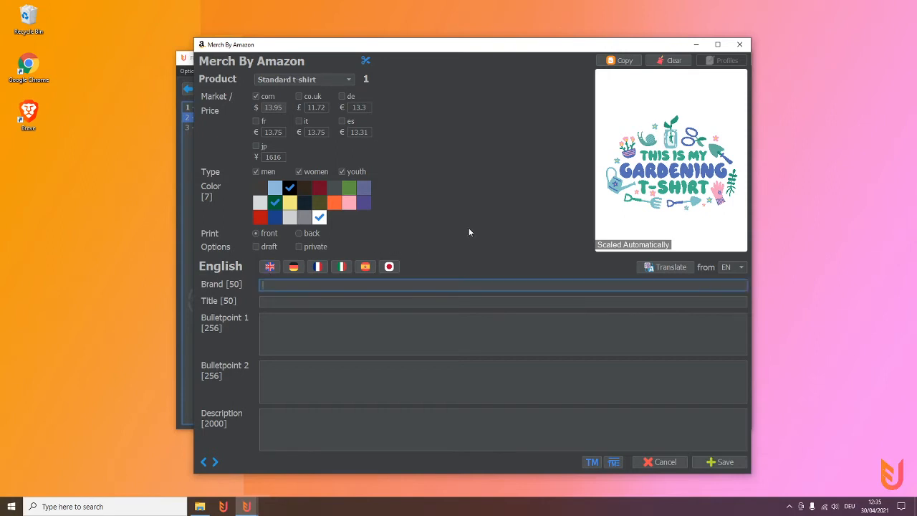
type("Garden Gardner")
key("BackSpace")
key("BackSpace")
key("BackSpace")
key("BackSpace")
type("ener Plant")
key("Tab")
type("This is")
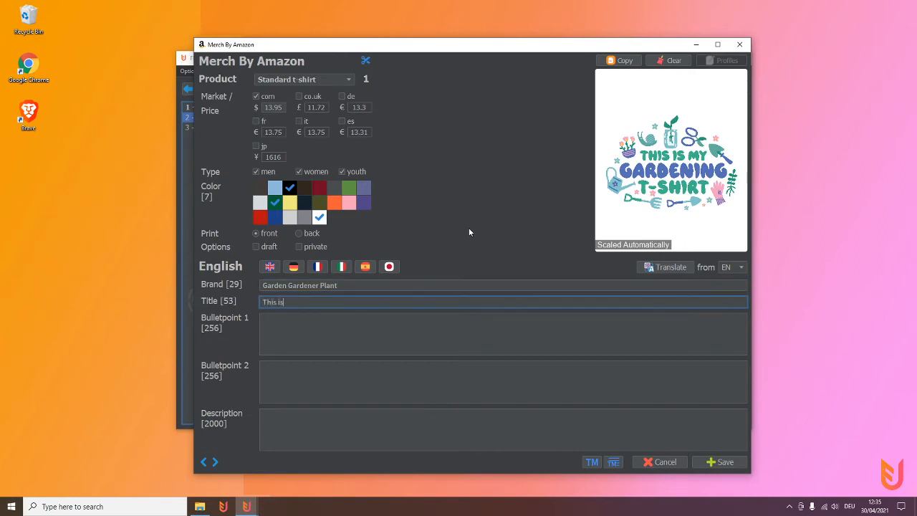
type(" my Gardening T-Shirt")
- Enter "For all gardeners who love to be in the garden. A great gift idea." as the first bullet point
key("Tab")
type("For all ")
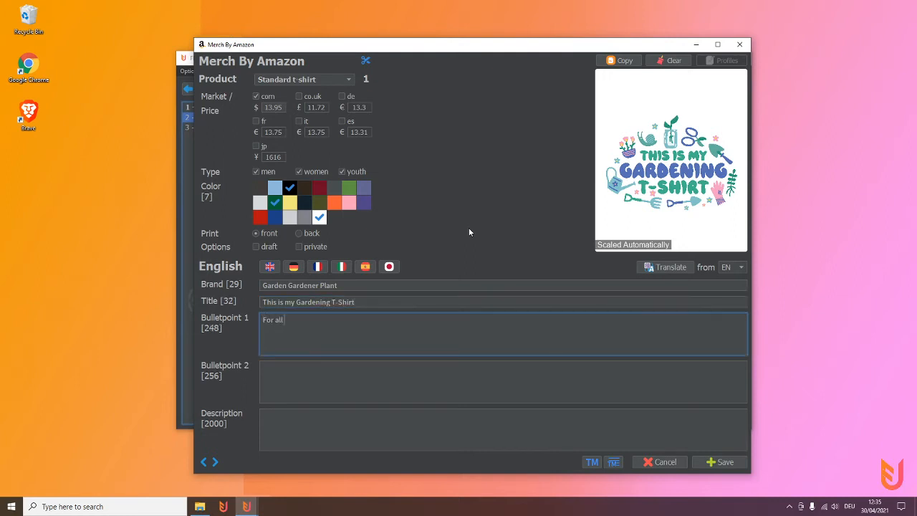
type("gardeners who love to be in the garden. A")
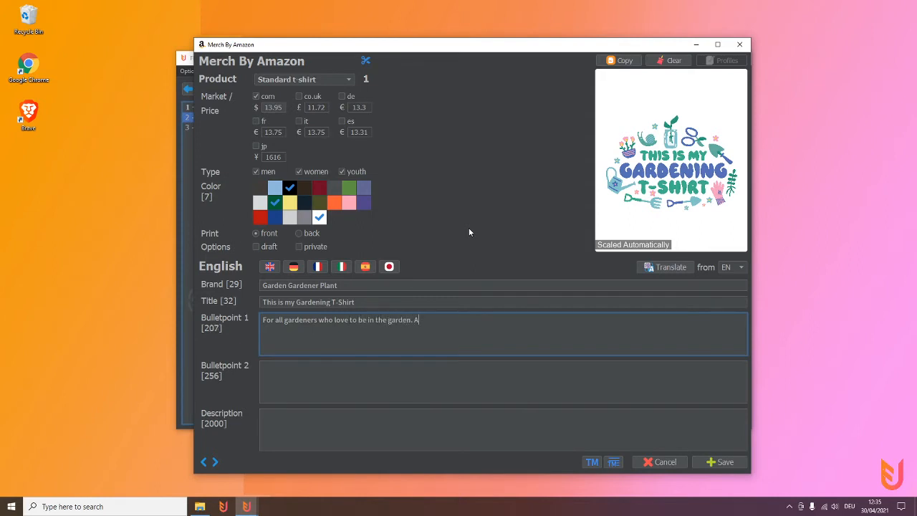
type(" great gift idea.")
- Enter "For men, women and kids. For all who like to be in the garden and plant something." as the second bullet point
key("Tab")
type("F")
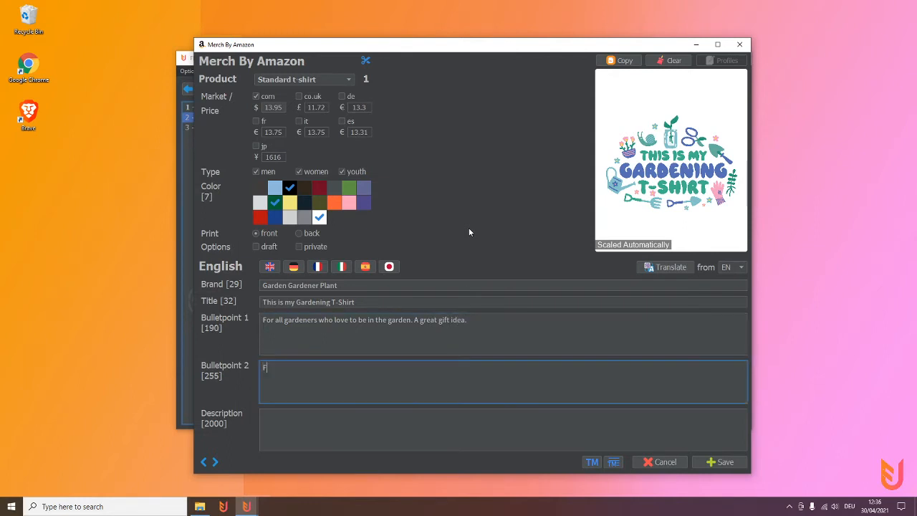
type("or men, women and kids. Fo")
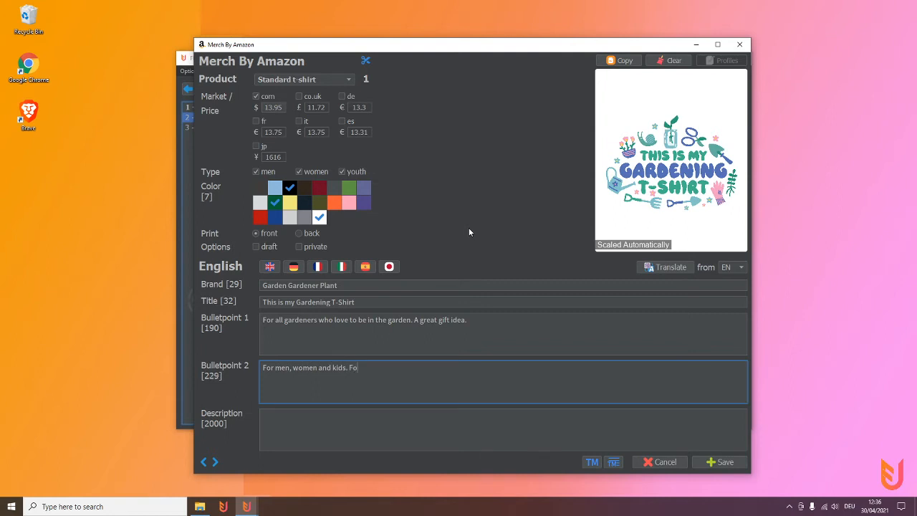
type("r all who like to be in the garden and ")
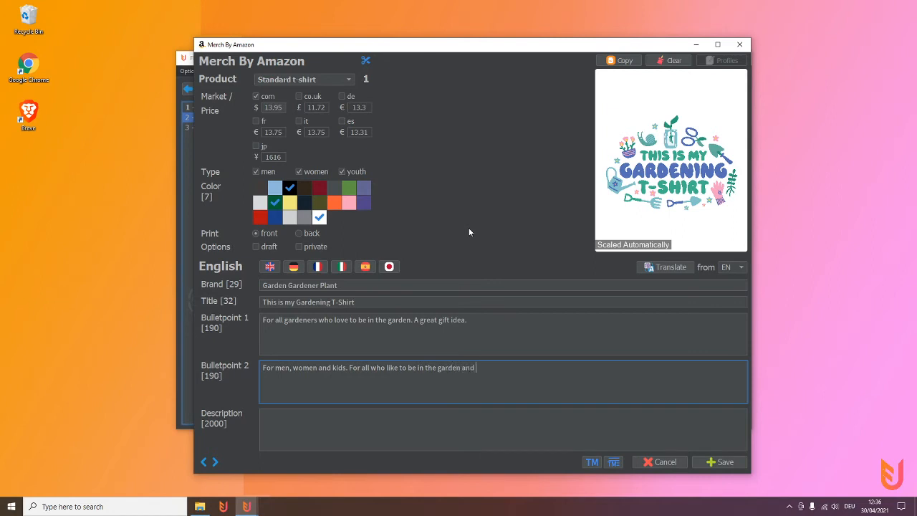
type("plant something.")
- Fill the English description with both bullet point texts and the sentence that the Gardening T-Shirt is designed by Garden Gardener Plant
left_click(306, 424)
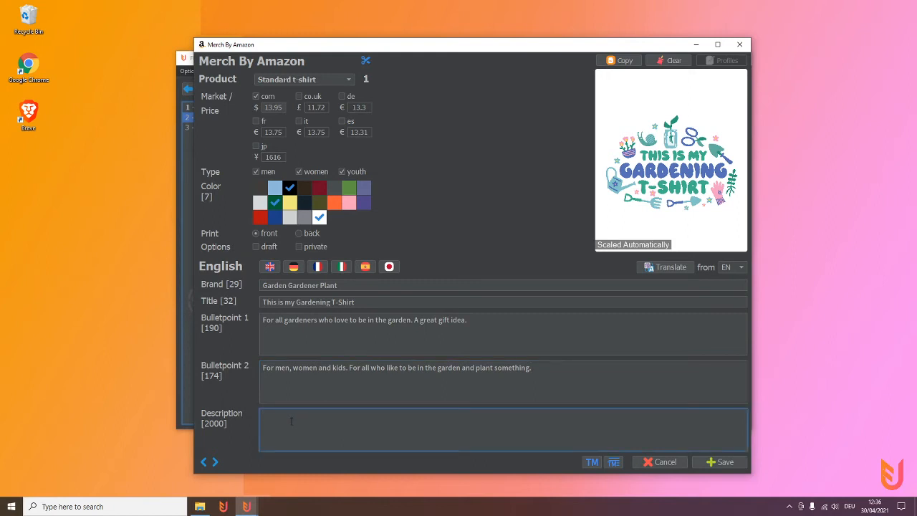
right_click(290, 421)
left_click(312, 499)
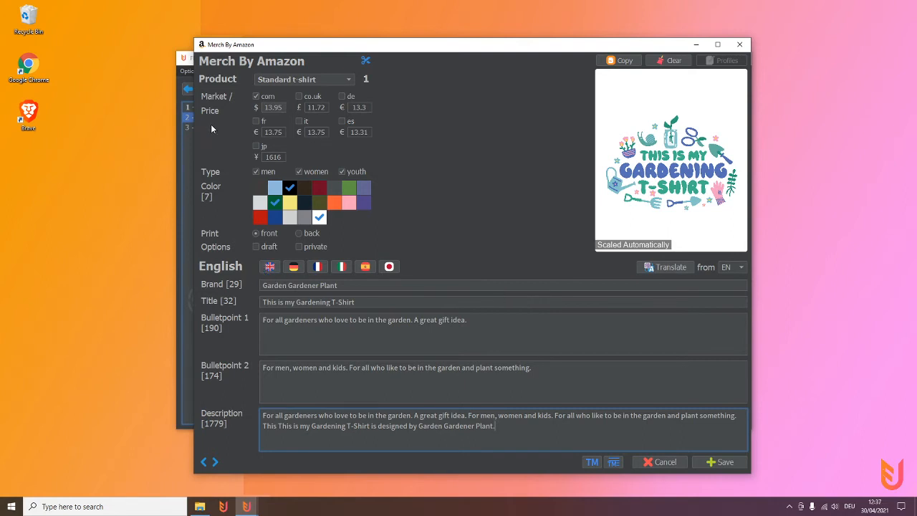
- Enable the de, fr and it markets in addition to com
left_click(342, 96)
left_click(258, 121)
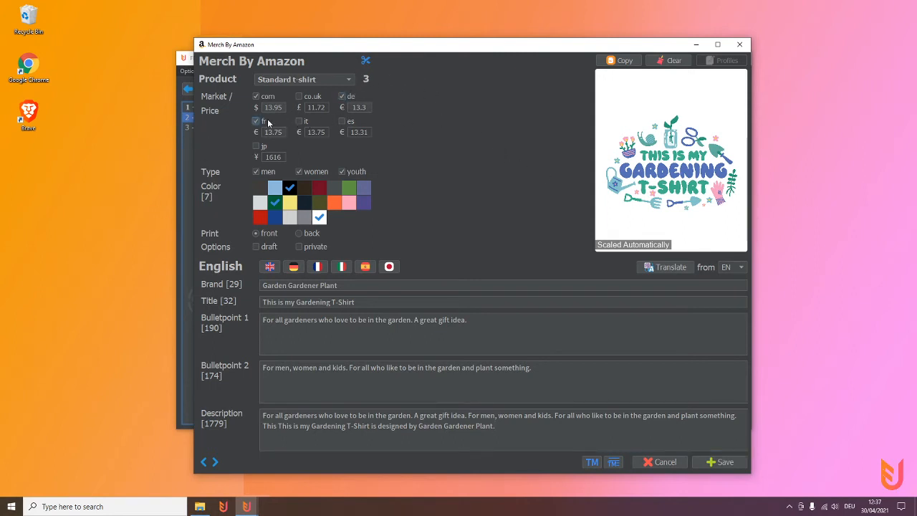
left_click(299, 121)
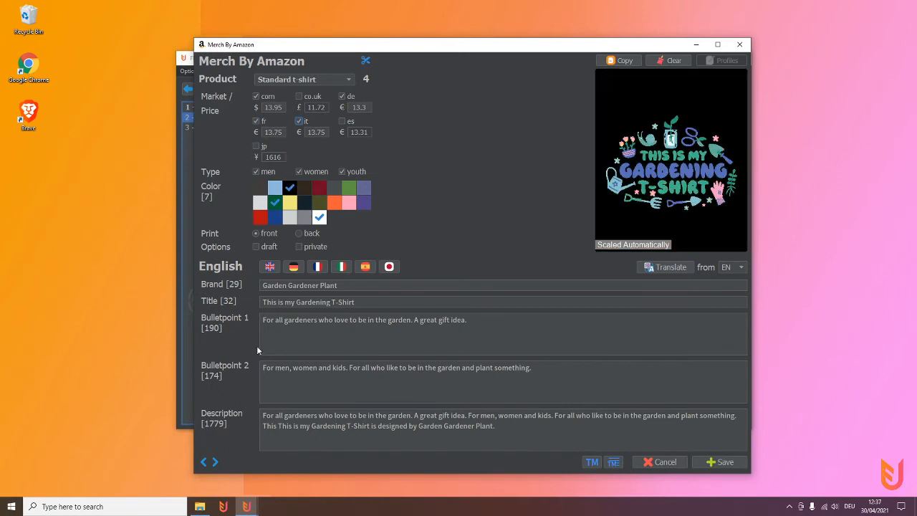
- Translate the English listing texts with the target set to Sell
left_click(293, 268)
left_click(272, 266)
left_click(731, 267)
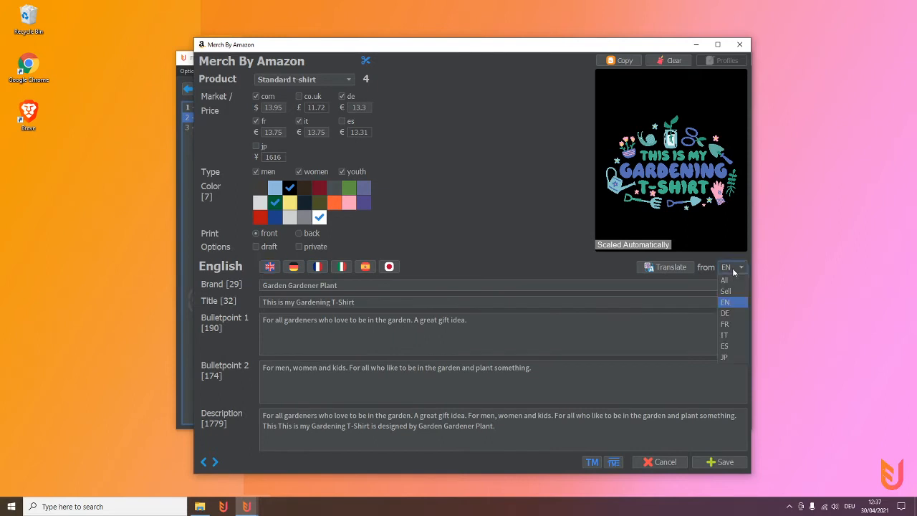
left_click(729, 280)
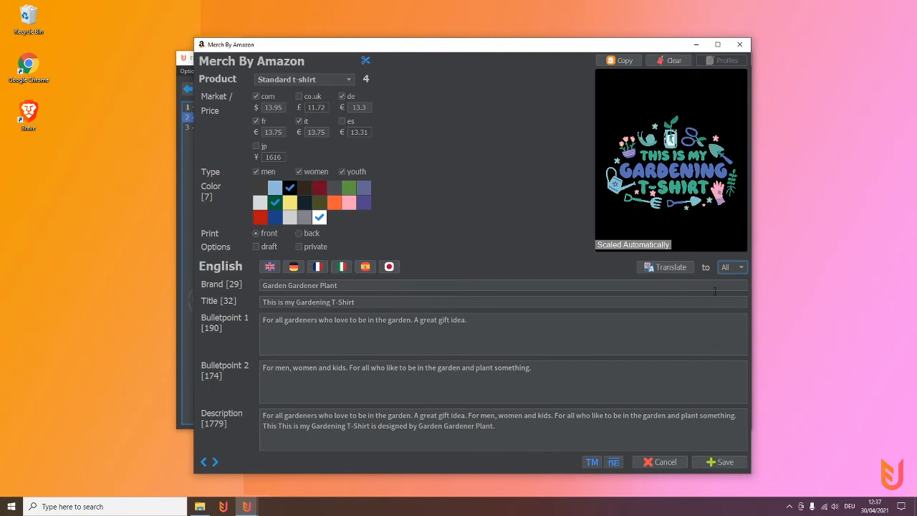
left_click(736, 269)
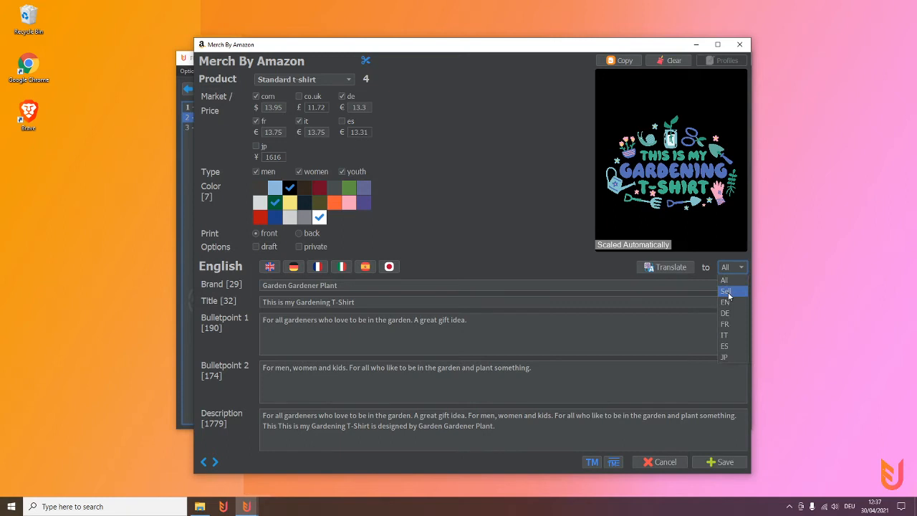
left_click(725, 291)
left_click(663, 267)
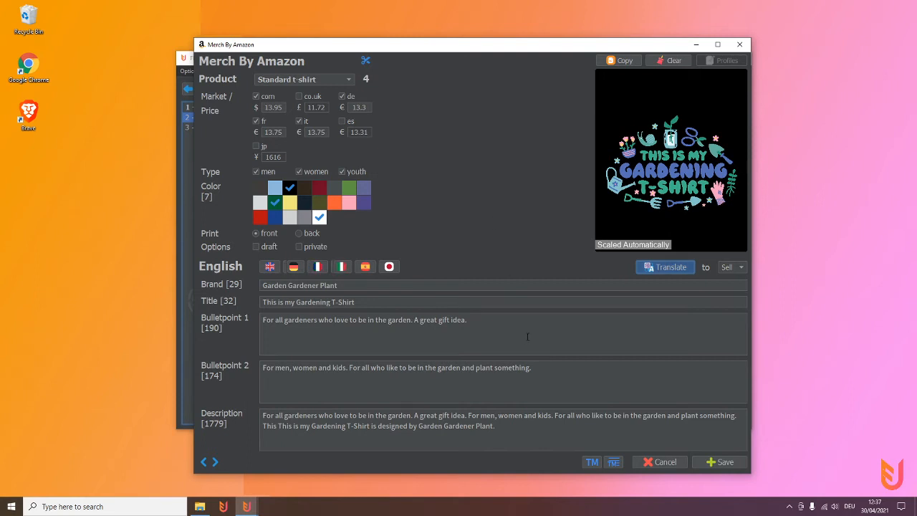
- Run the trademark check on the English, German, French and Italian texts and save the Merch by Amazon details
left_click(591, 462)
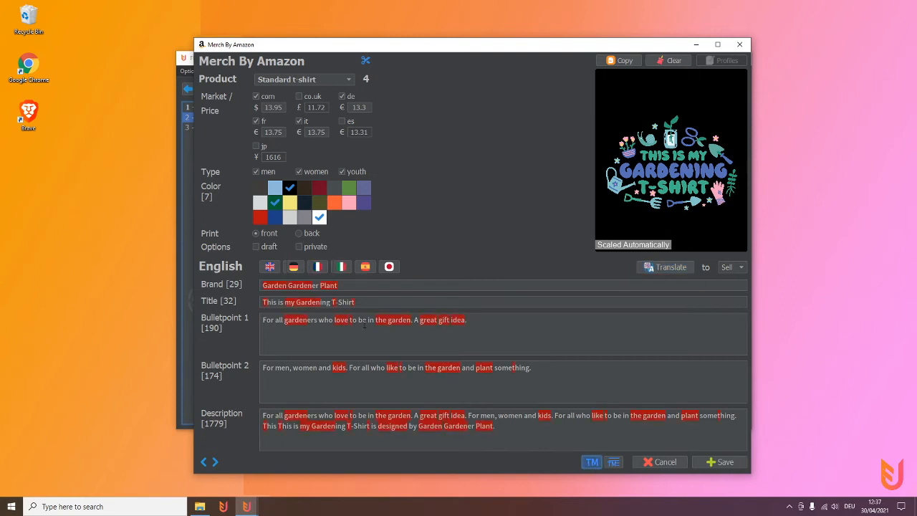
left_click(299, 270)
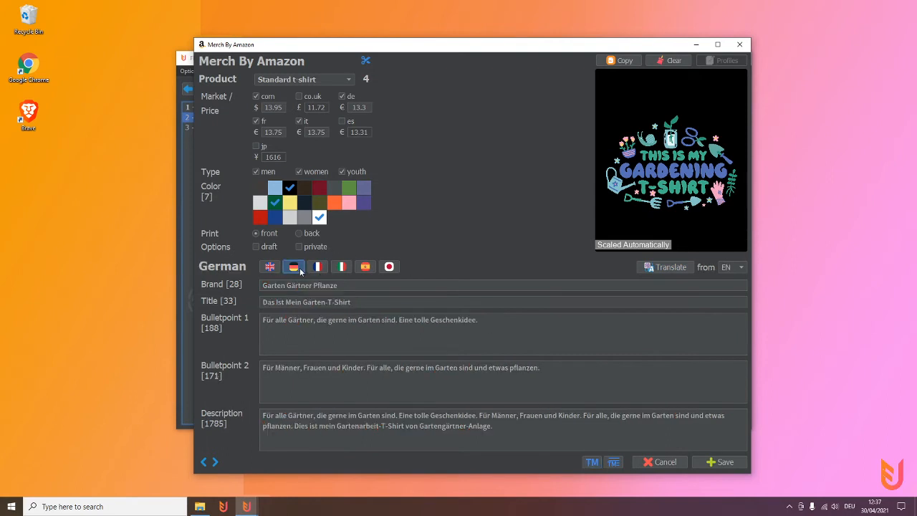
left_click(591, 462)
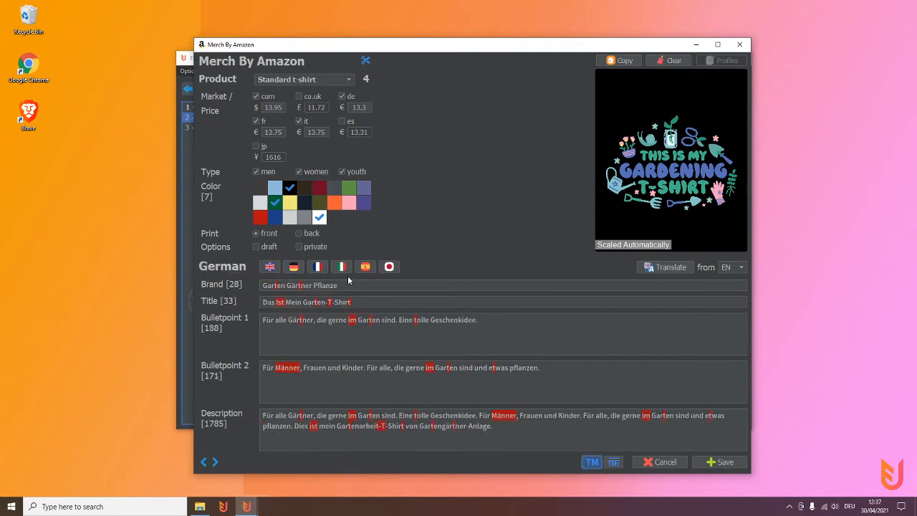
left_click(322, 269)
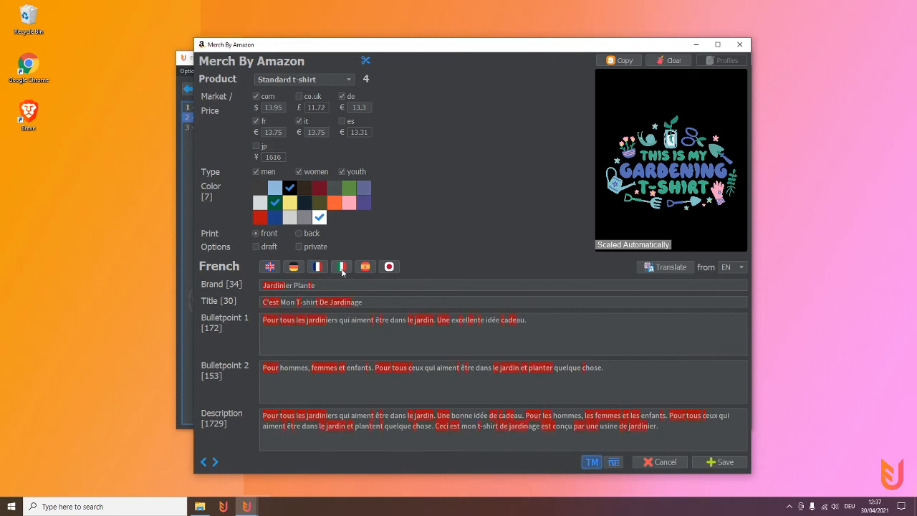
left_click(341, 268)
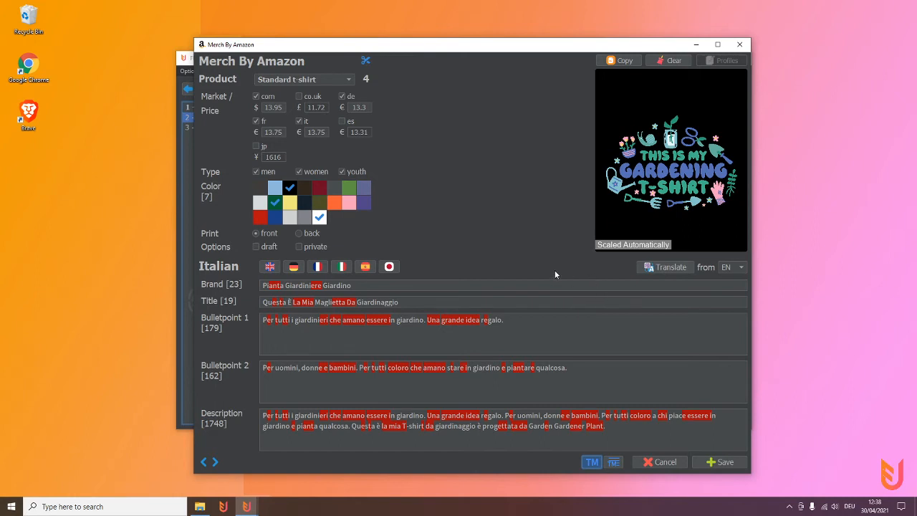
left_click(722, 463)
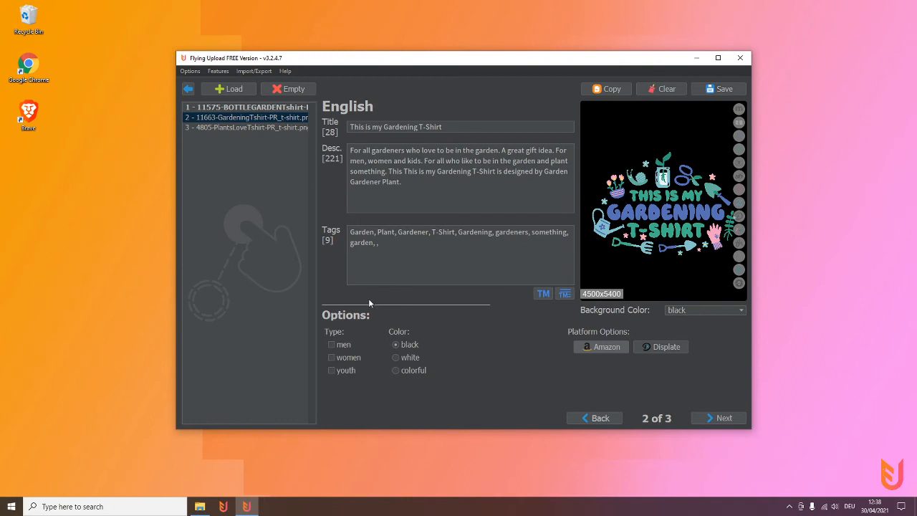
- Enable the men, women and youth types in the gardening design's general options
left_click(343, 346)
left_click(344, 357)
left_click(344, 370)
- Review the gardening design's tags and description and take another look at its Merch by Amazon details
triple_click(396, 248)
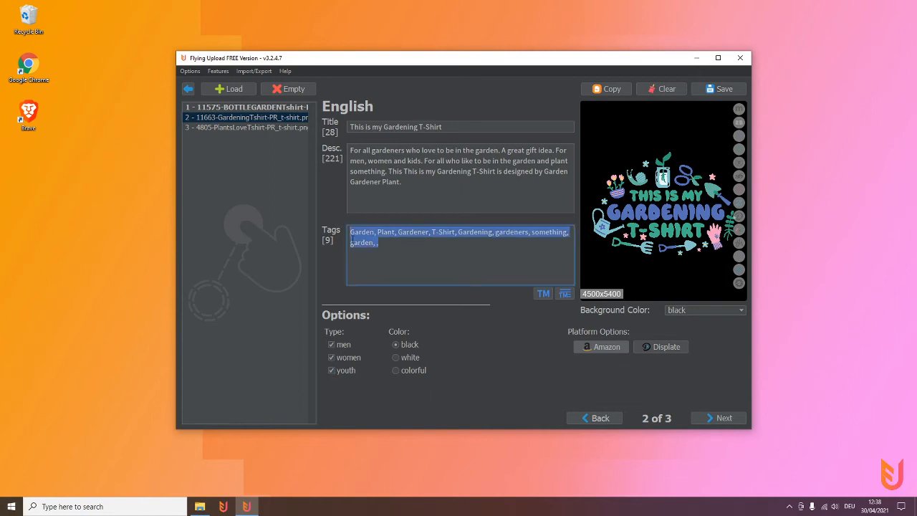
left_click(393, 247)
triple_click(392, 248)
left_click(393, 248)
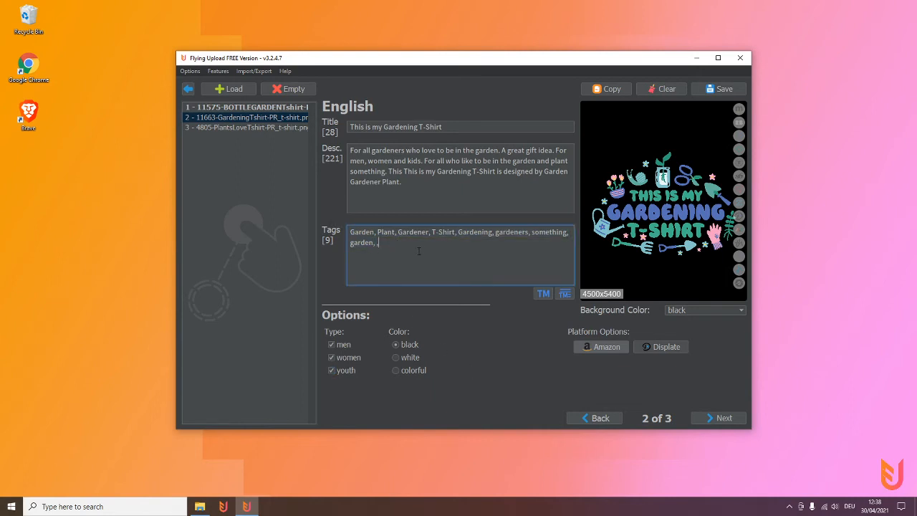
triple_click(393, 248)
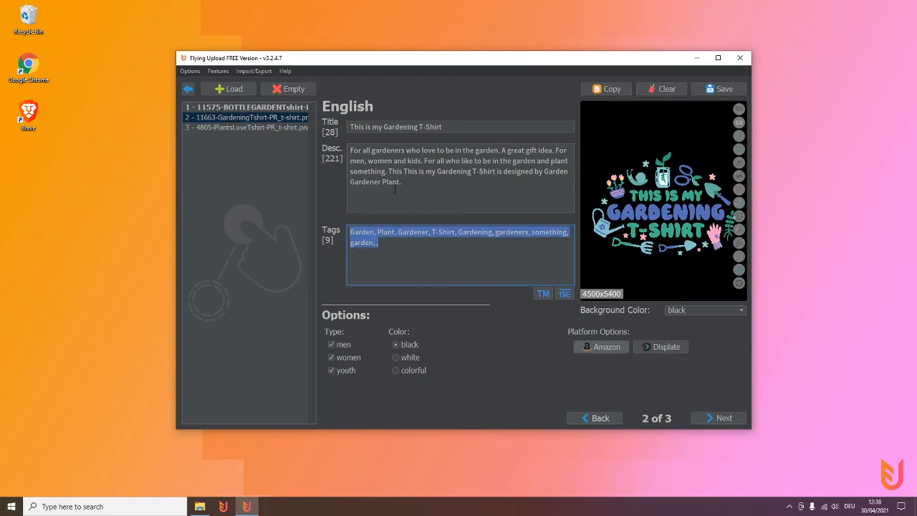
left_click(470, 171)
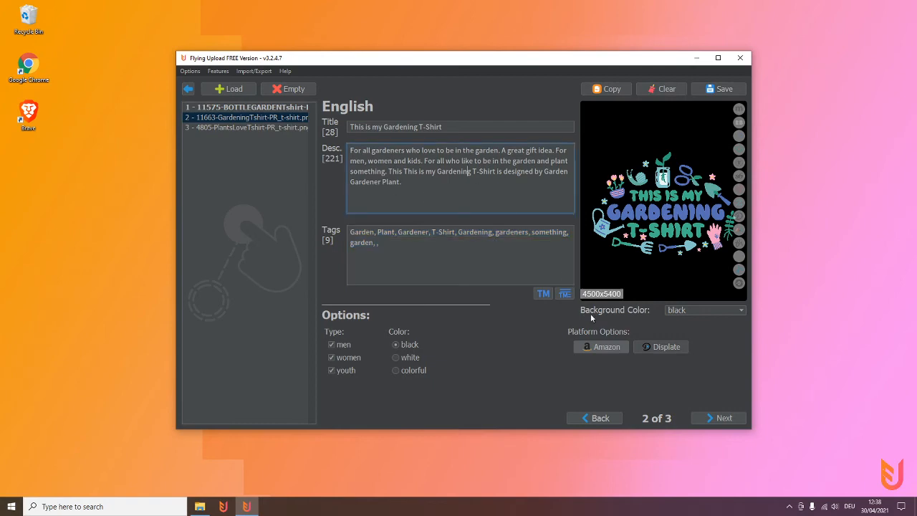
left_click(606, 348)
left_click(740, 45)
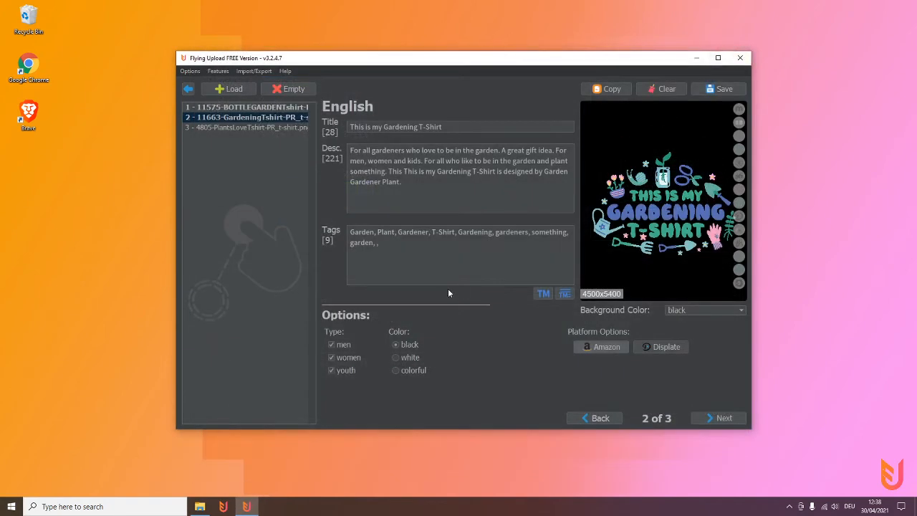
- Go to the third design, 4805-PlantsLoveTshirt-PR_t-shirt.png, and copy the data of design 1 to it
left_click(722, 419)
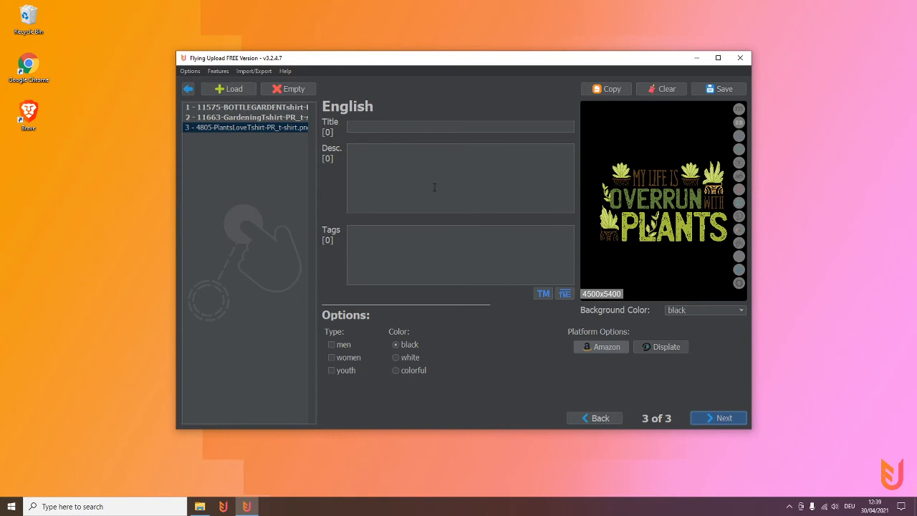
left_click(600, 91)
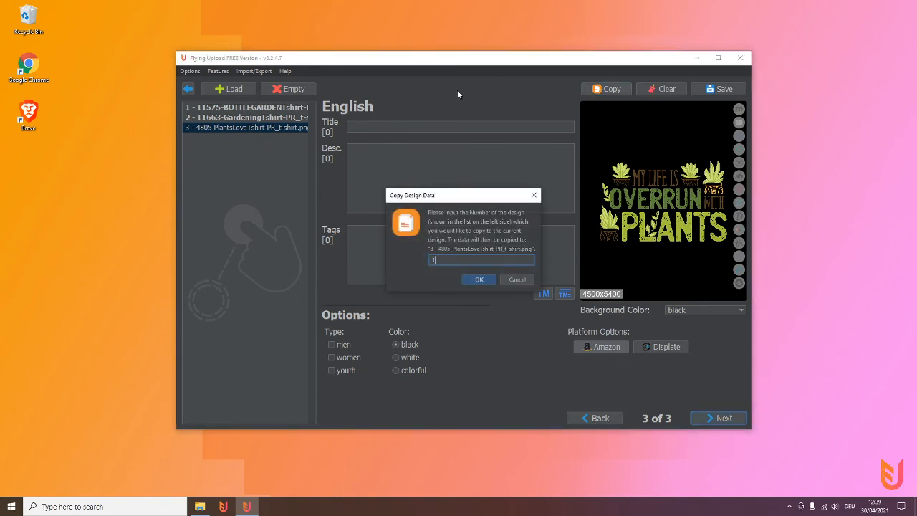
key("Return")
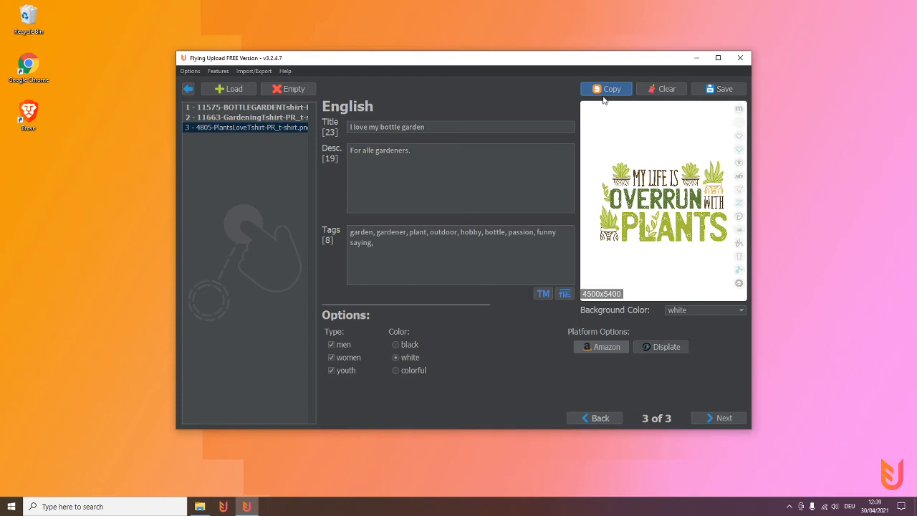
left_click(602, 93)
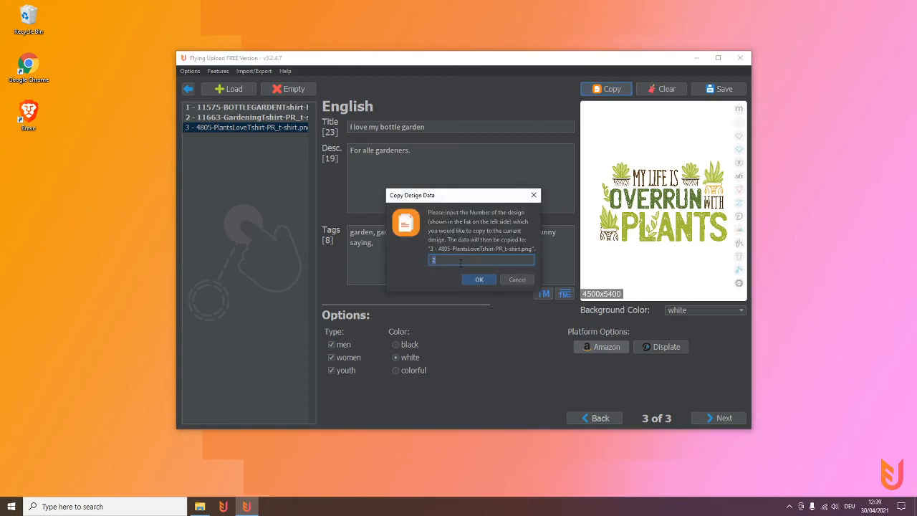
type("1")
left_click(479, 280)
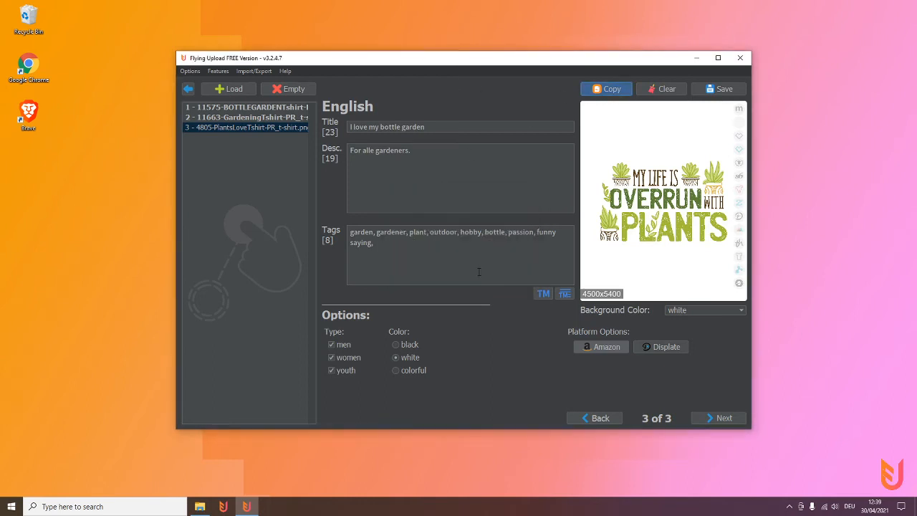
- Set the color option of the third design, PlantsLoveTshirt, to black
left_click(290, 108)
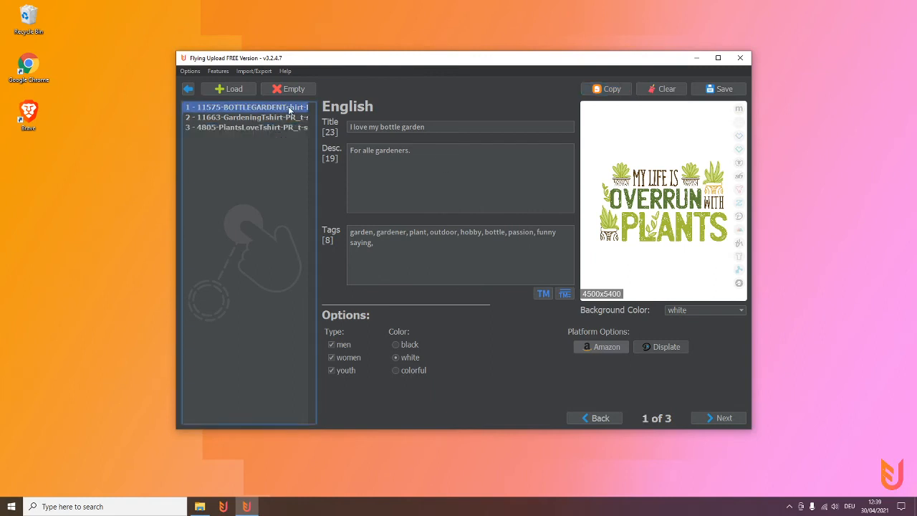
left_click(277, 127, "shift")
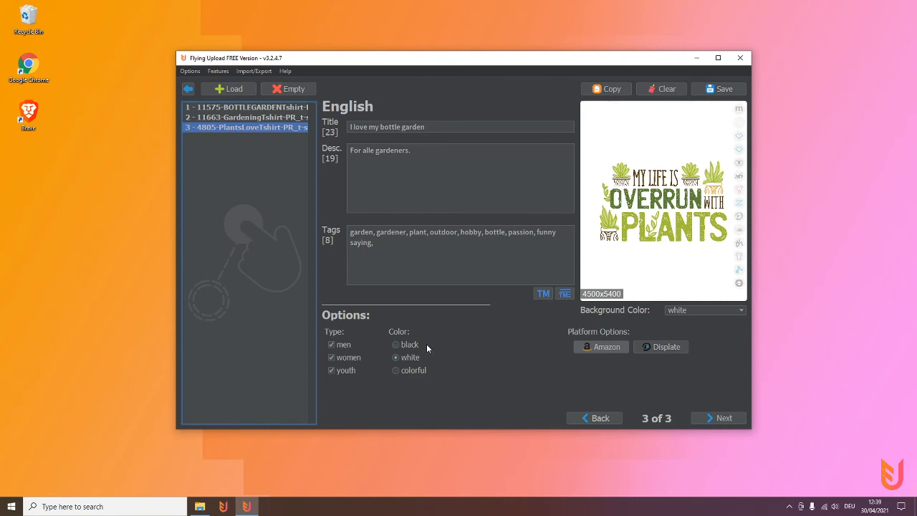
left_click(408, 344)
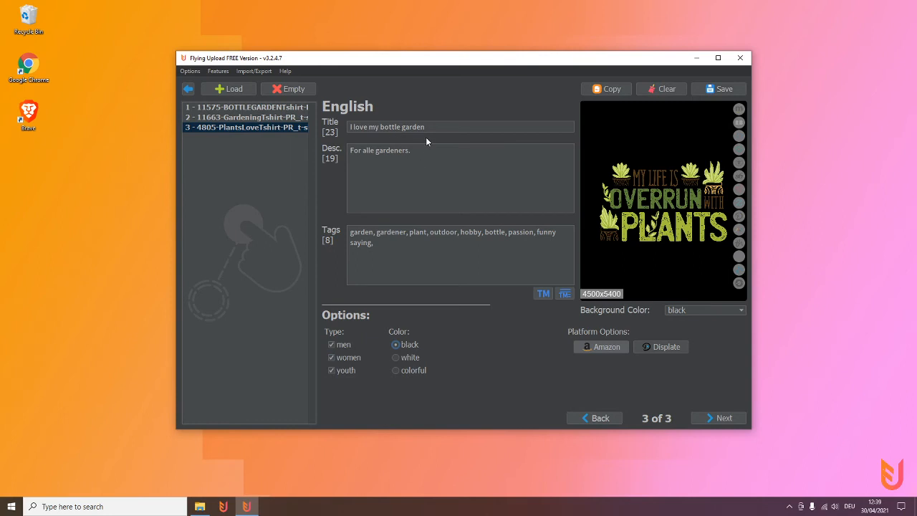
- Replace the third design's English title with "My life is overrun with plants"
left_click_drag(426, 127, 340, 122)
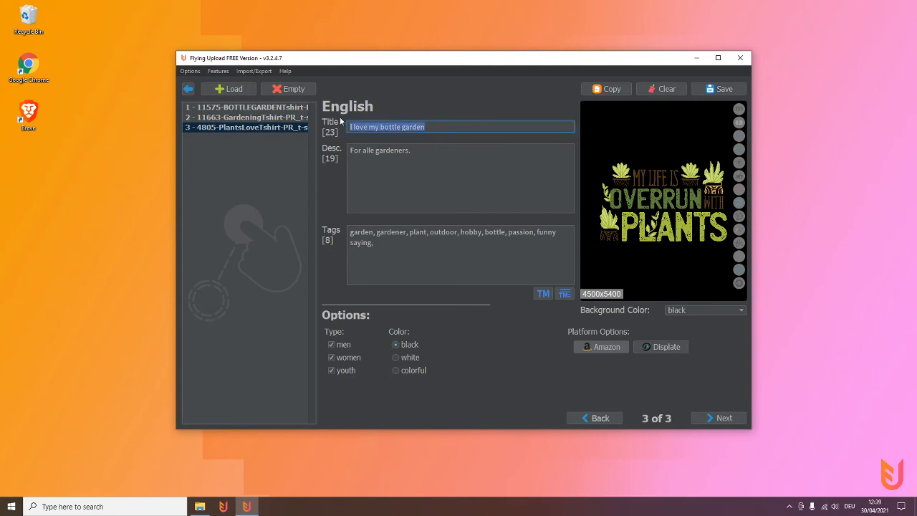
type("M")
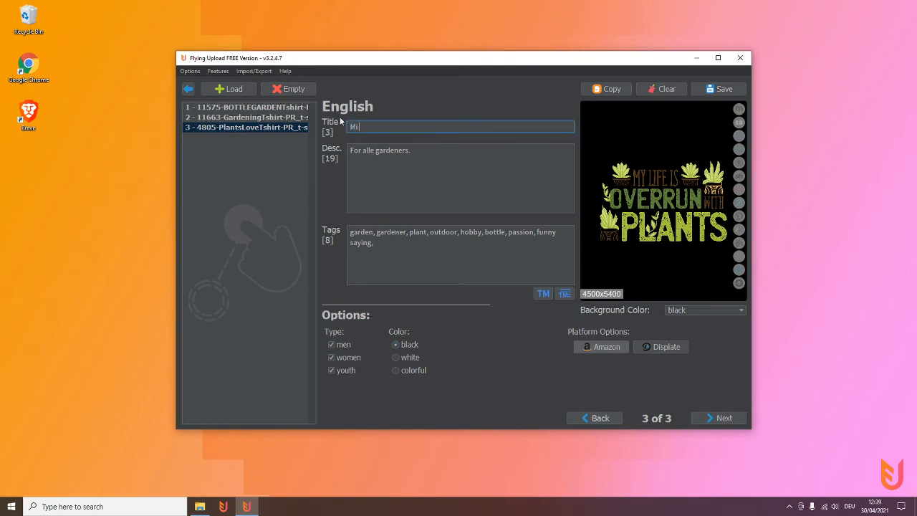
type("y life is overrun with plants")
- Open the third design's Displate details, enter "Garden" as the collection and select the Floral category
left_click(670, 346)
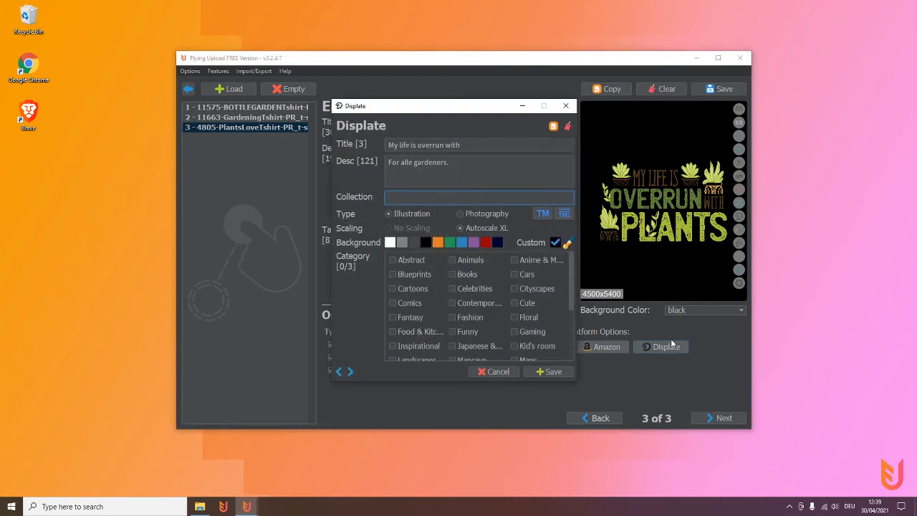
left_click_drag(414, 109, 651, 119)
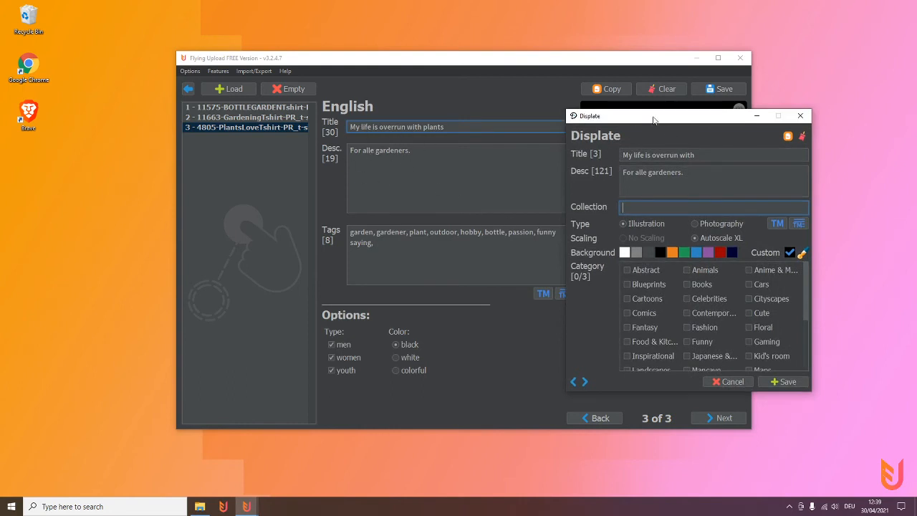
left_click_drag(653, 120, 469, 108)
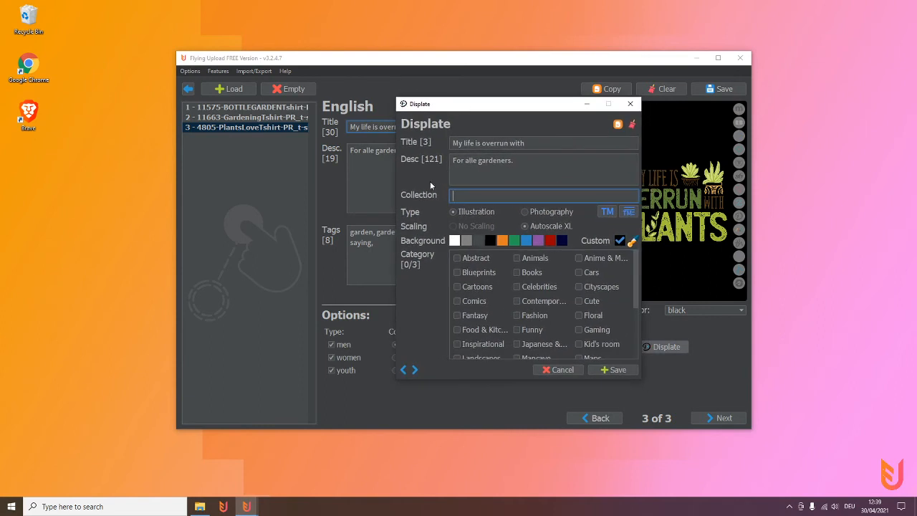
type("Garden")
left_click(580, 316)
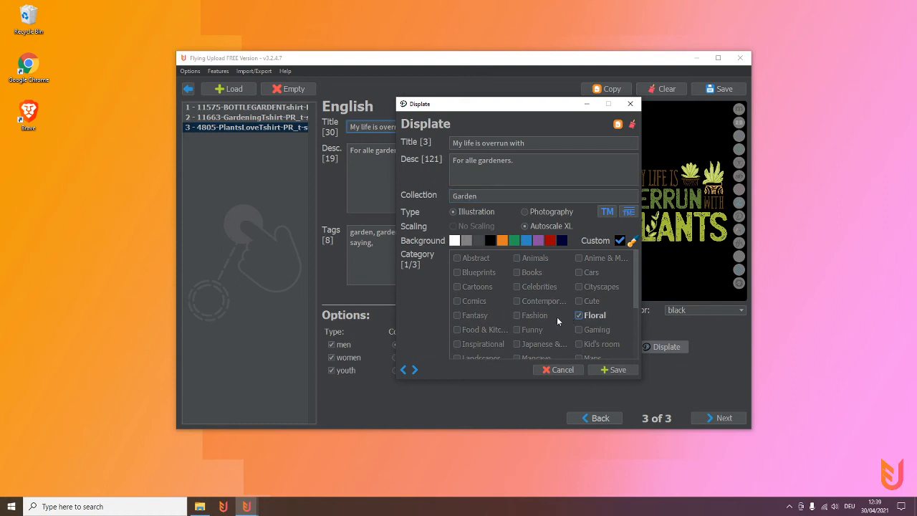
- Give the PlantsLoveTshirt design a custom dark teal Displate background, save the details and recheck them
left_click_drag(520, 107, 452, 72)
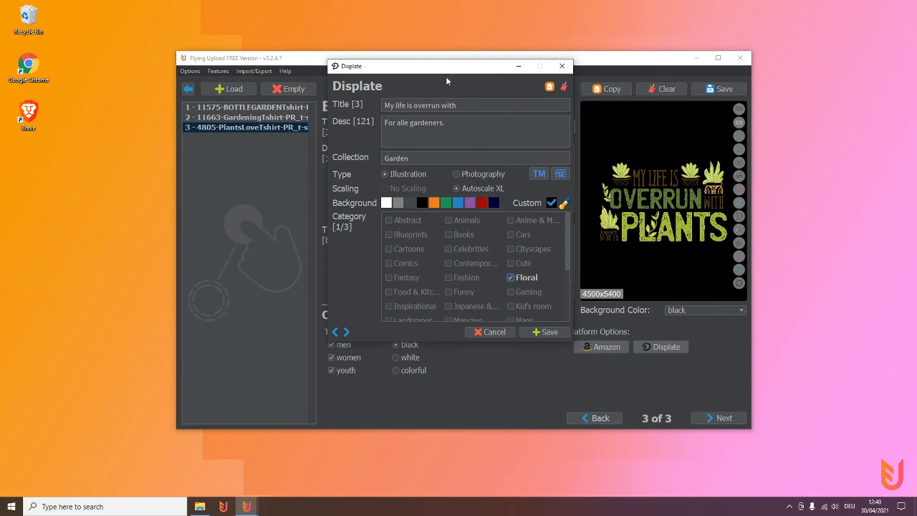
left_click(446, 203)
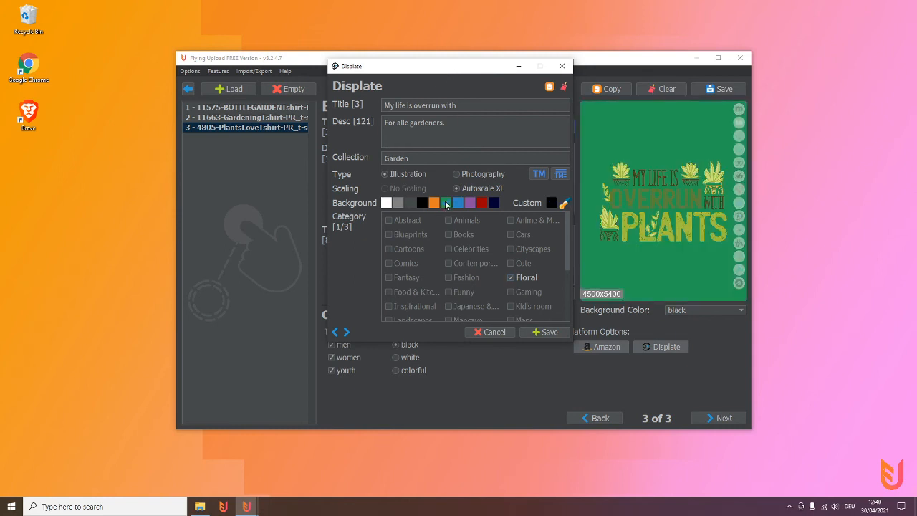
left_click(551, 203)
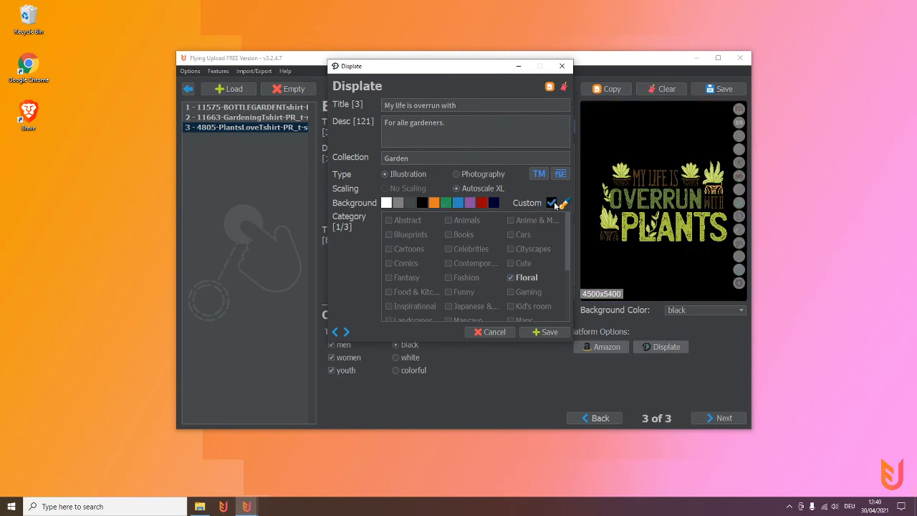
left_click(563, 205)
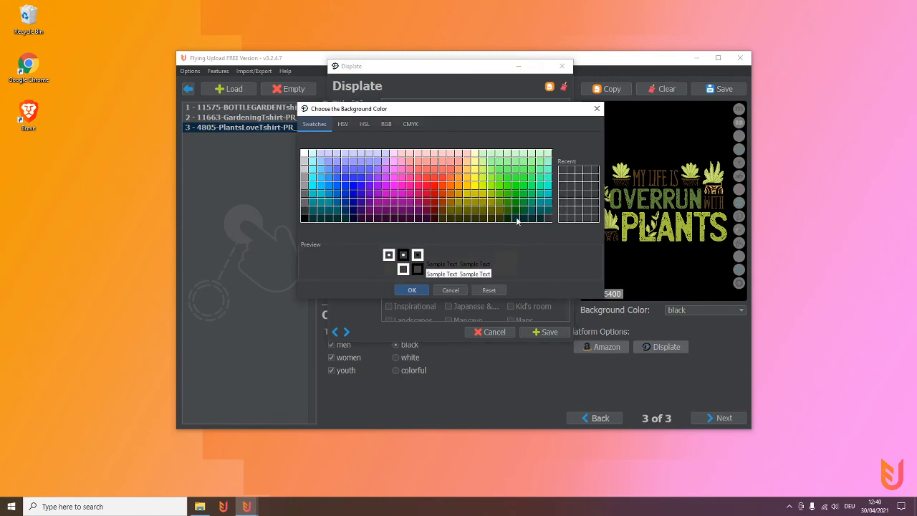
left_click(548, 209)
left_click(411, 289)
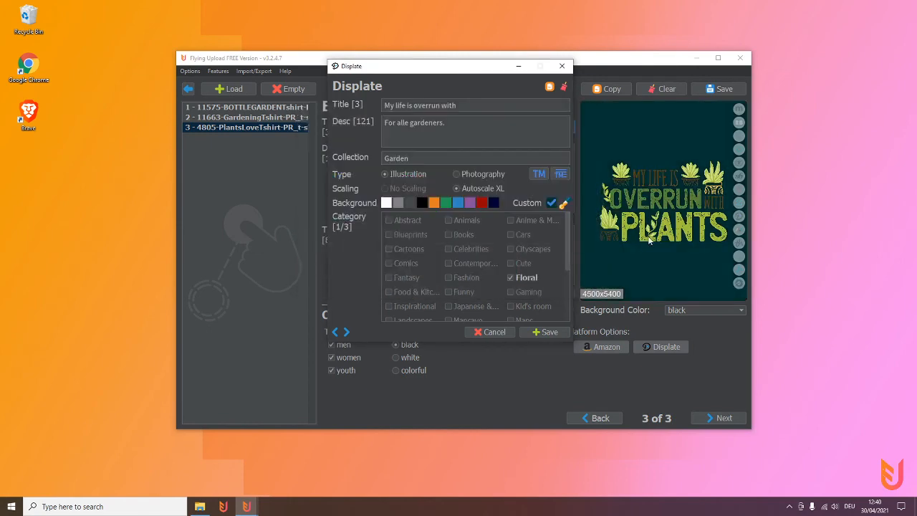
left_click(547, 332)
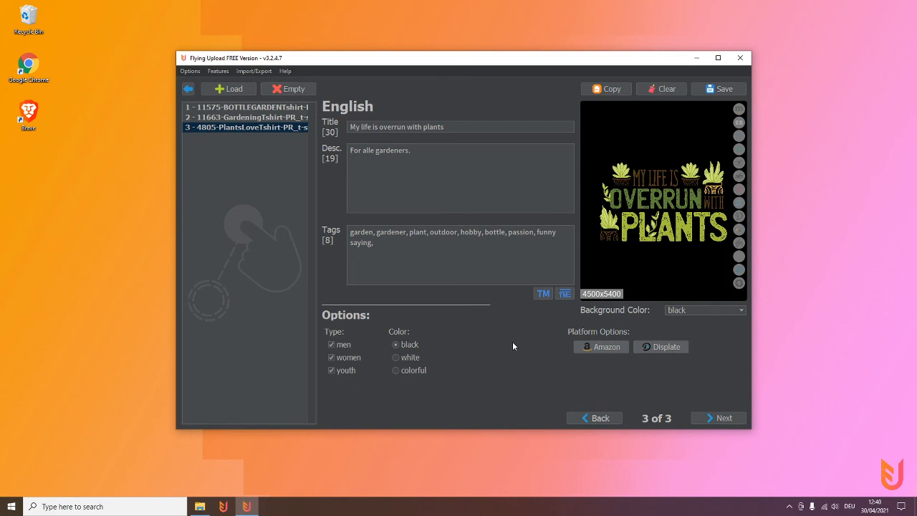
left_click(660, 346)
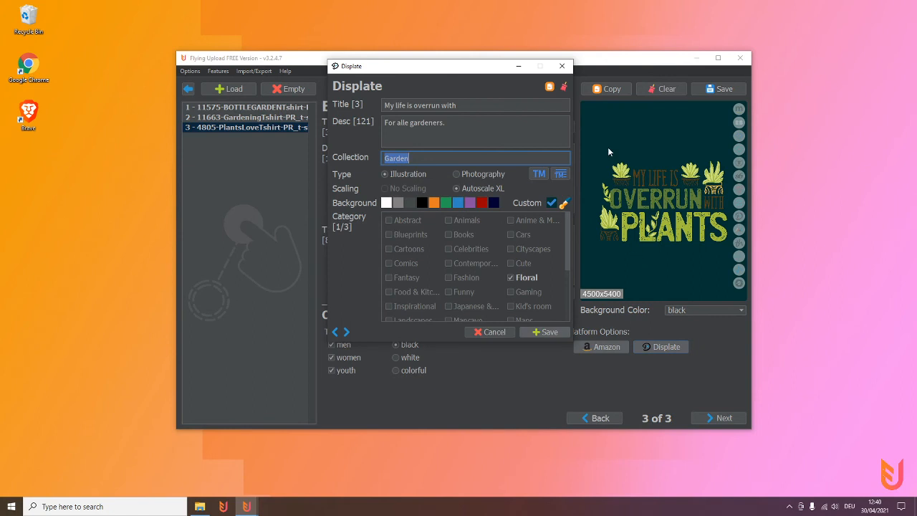
left_click(561, 66)
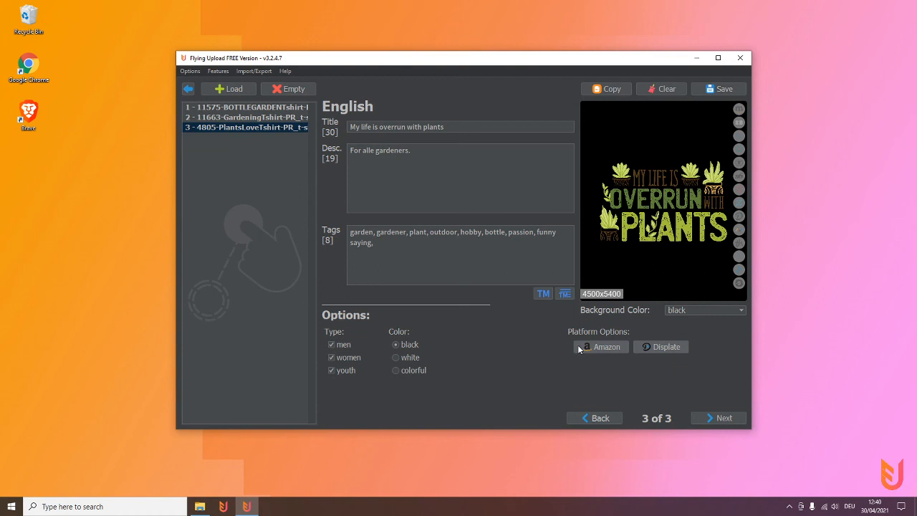
- Go to the gardening design's Merch by Amazon details and look through the available products
left_click(603, 347)
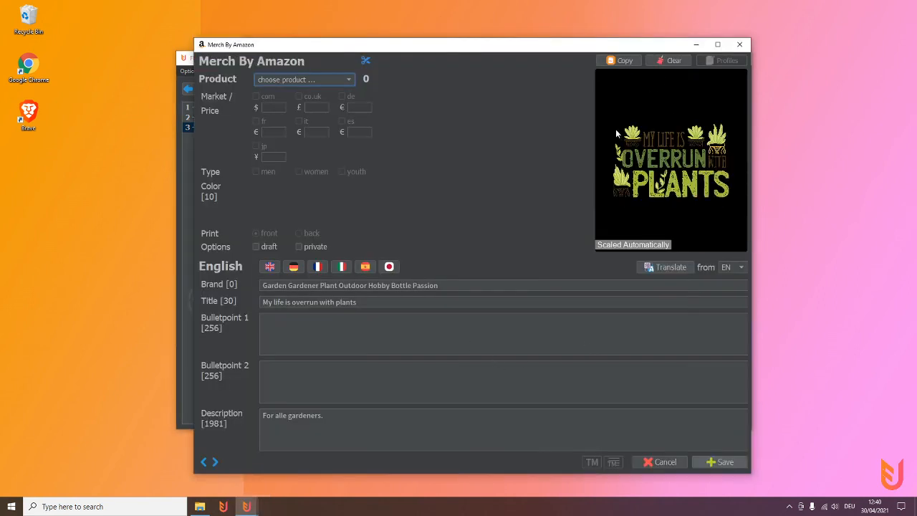
left_click(204, 463)
left_click(483, 285)
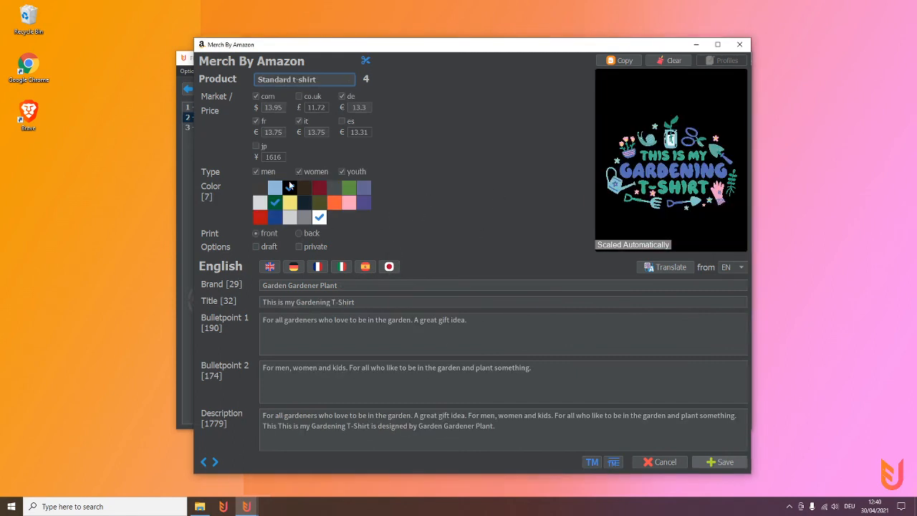
left_click(332, 80)
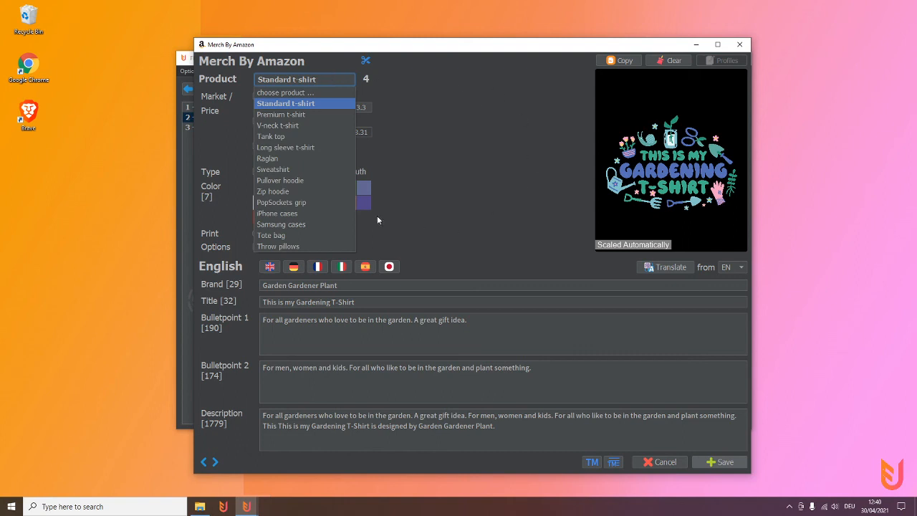
left_click(470, 206)
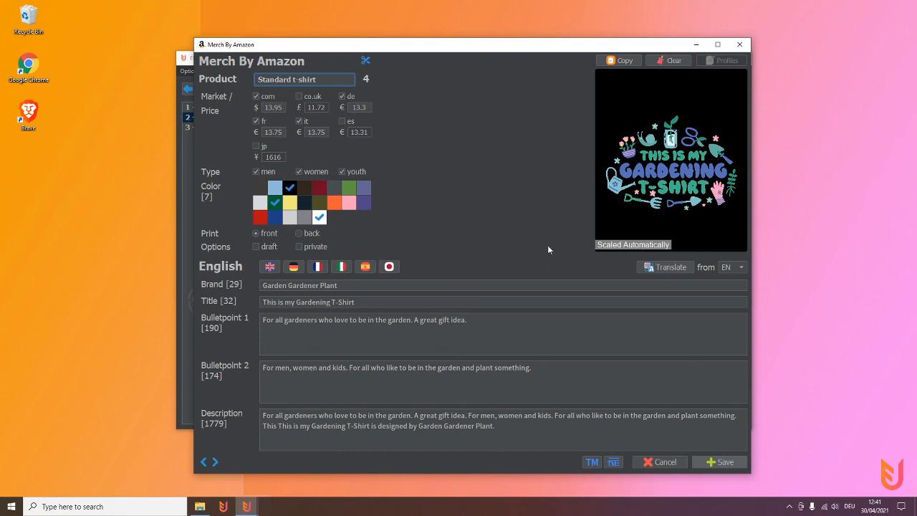
left_click(339, 80)
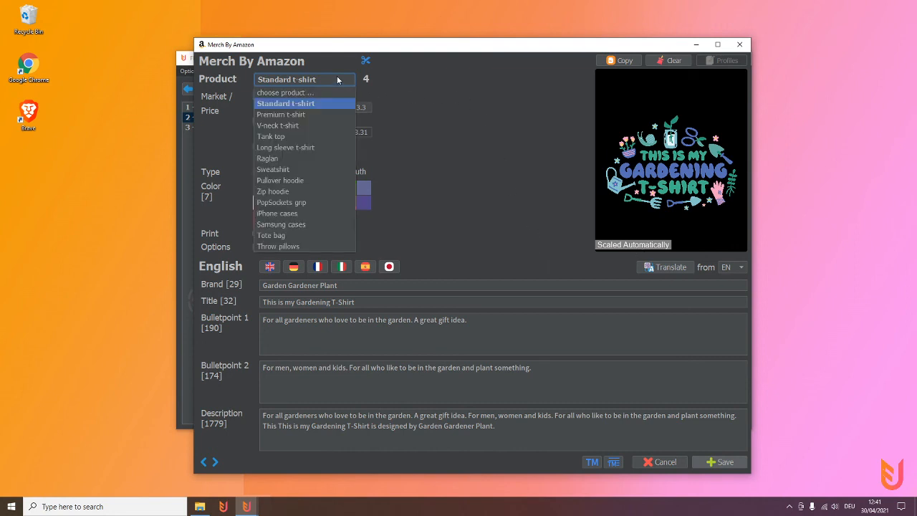
left_click(540, 113)
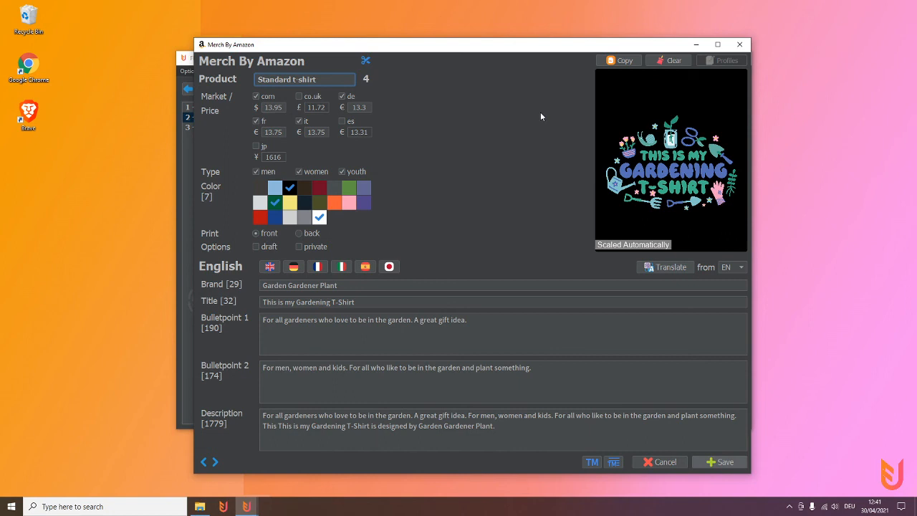
- View the PopSockets grip settings of the gardening design, then close the Merch by Amazon details without saving
left_click(332, 80)
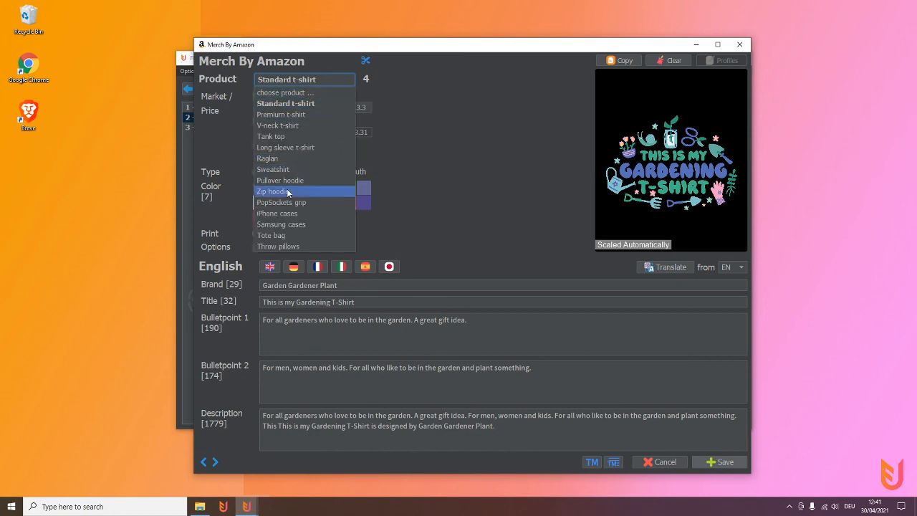
left_click(306, 187)
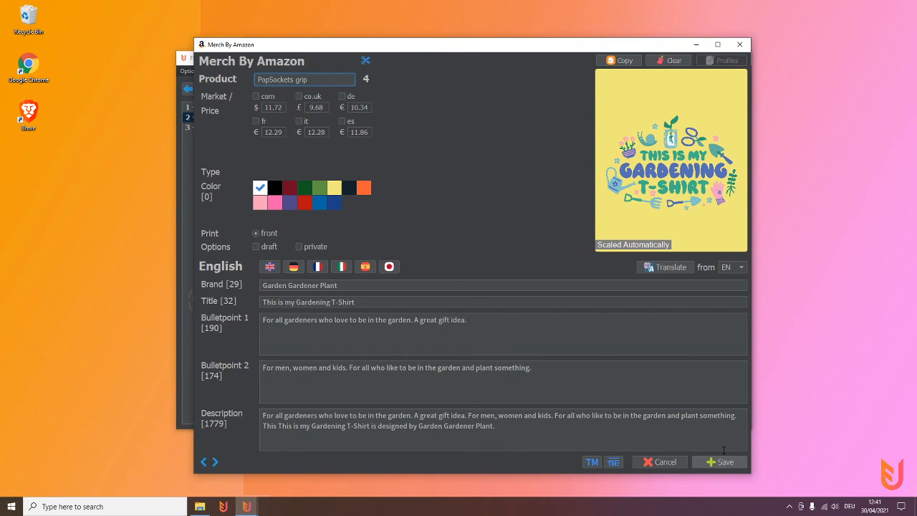
left_click(740, 44)
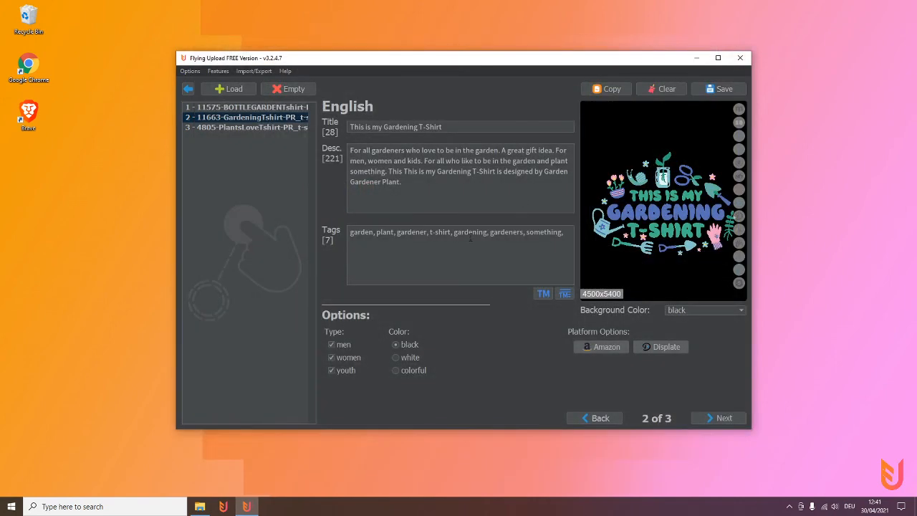